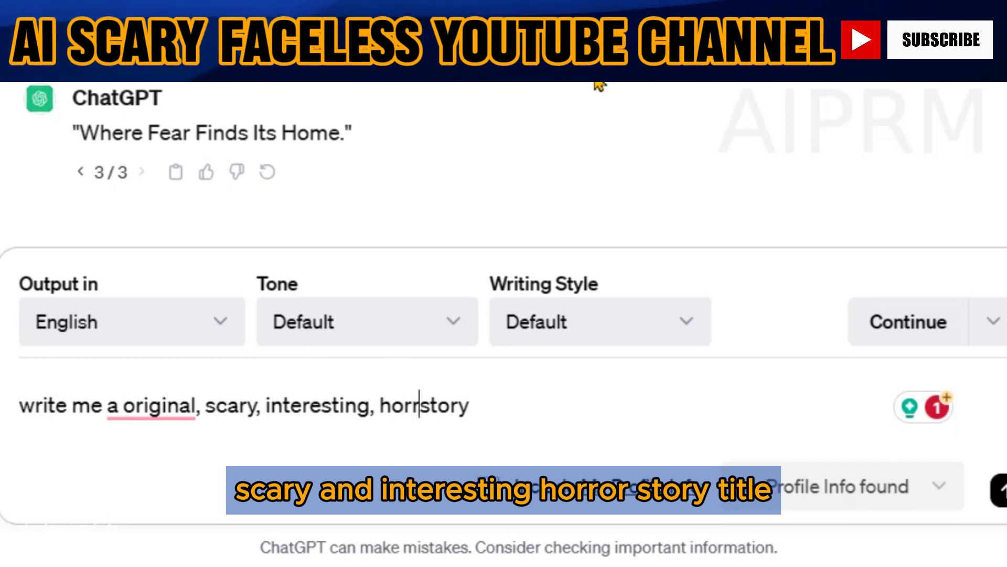
Complete and send the ChatGPT prompt "write me a original, scary, interesting, horror story title, give me top 5".
text(titl)
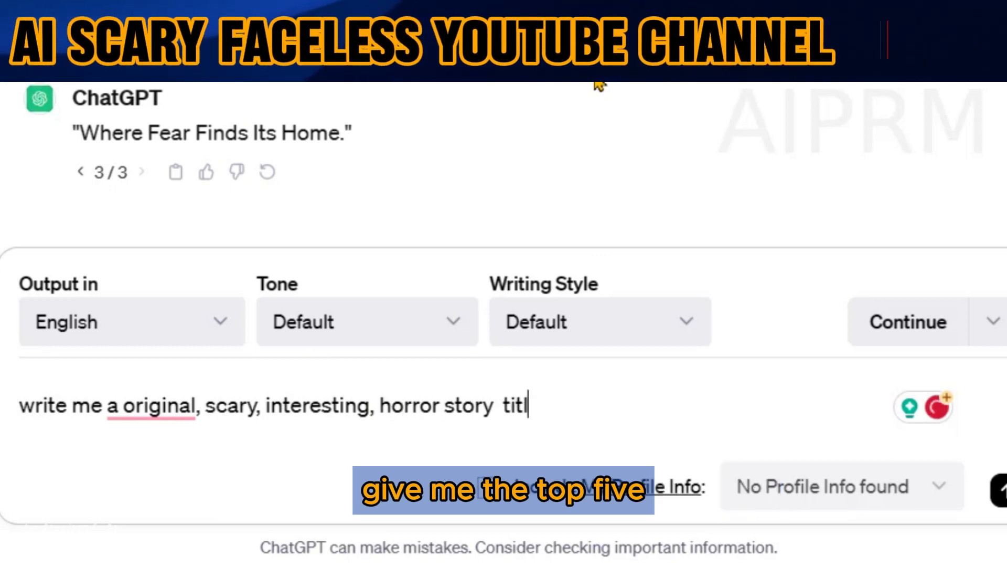
text(e, give me top)
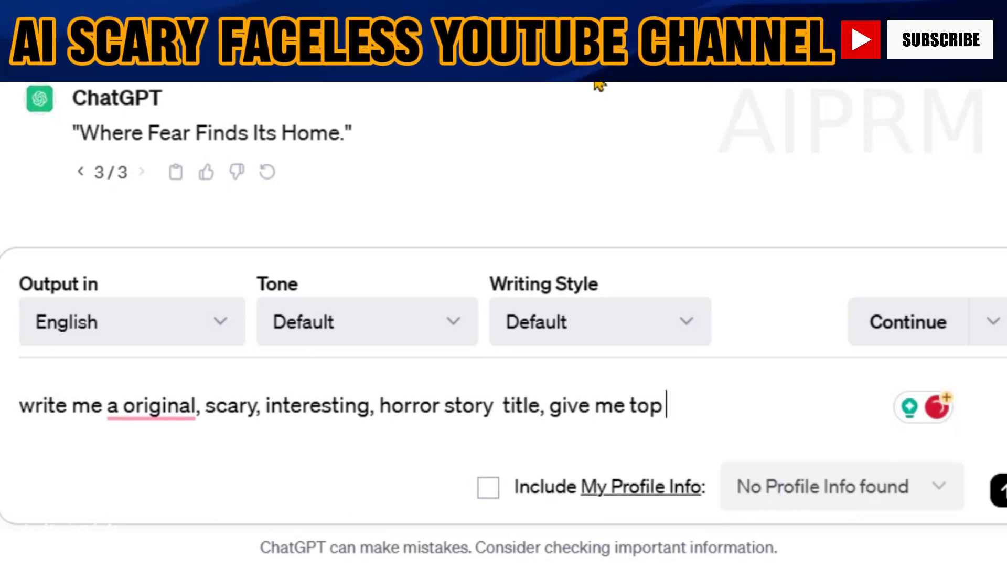
text( 5)
key(Return)
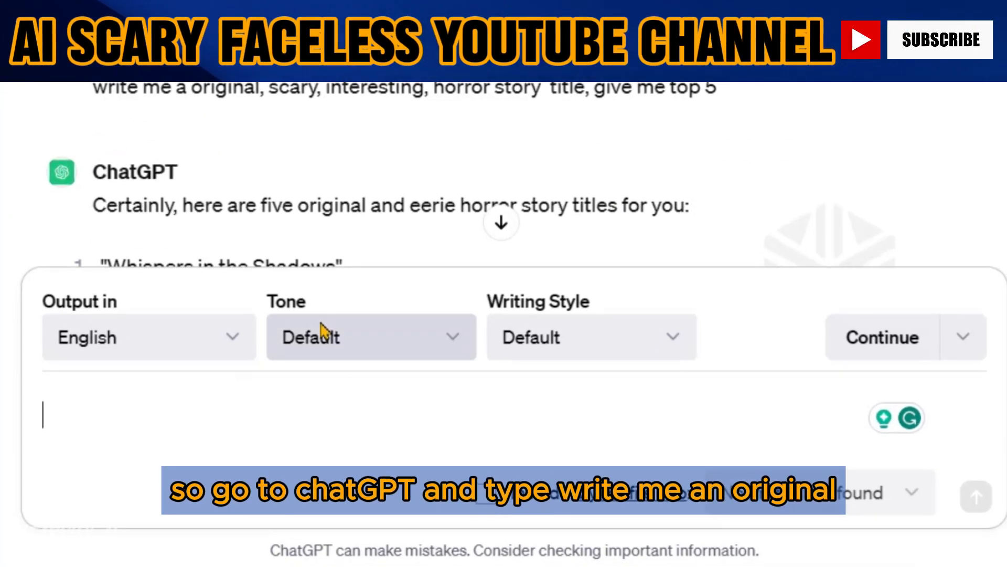
Send the prompt "write me a original, scary, and interesting 300 words horror story on "Whispers in the Shadows"".
text(write me a o)
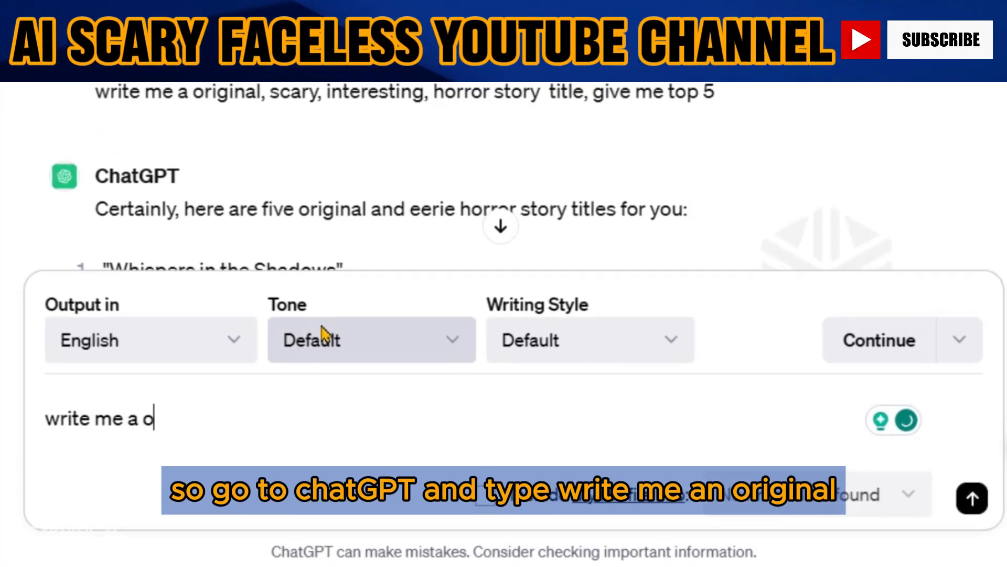
text(riginal, scary, int)
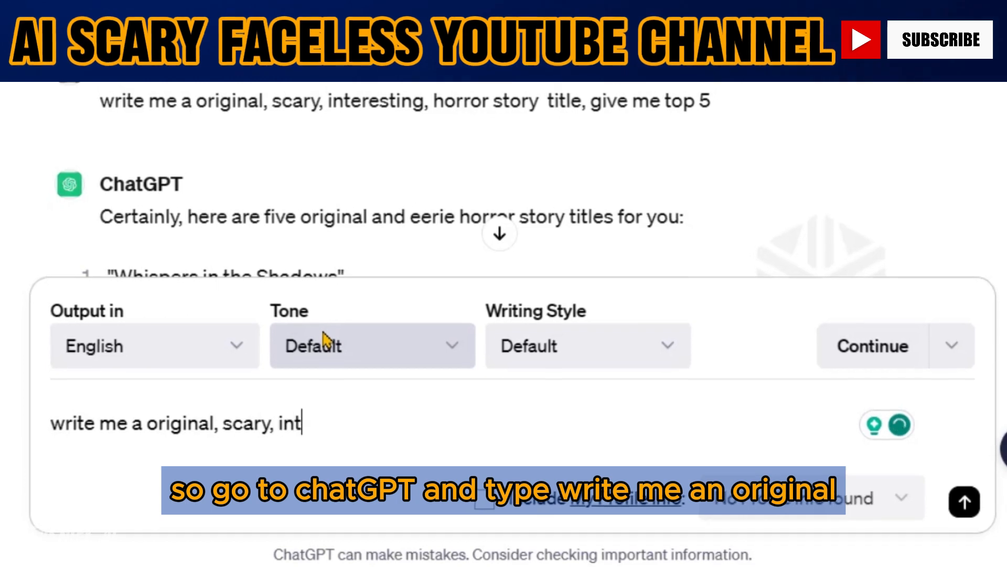
text(eresting)
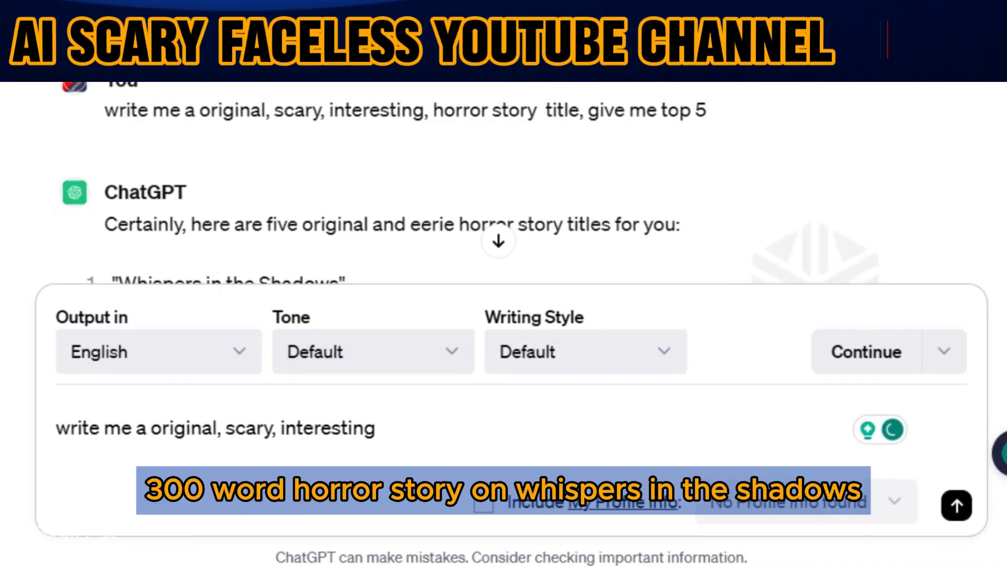
click(281, 428)
text(and interesting )
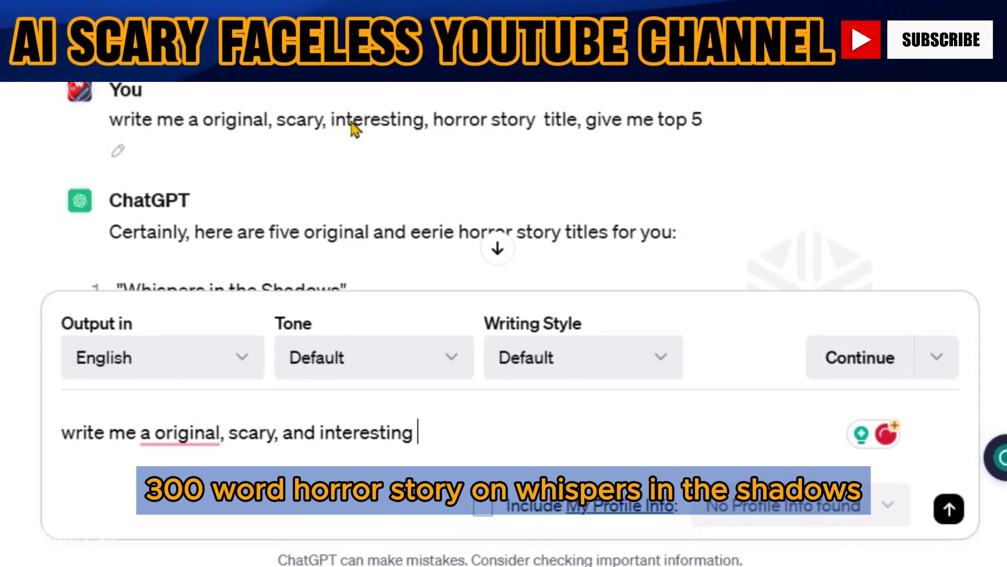
text(300 words ho )
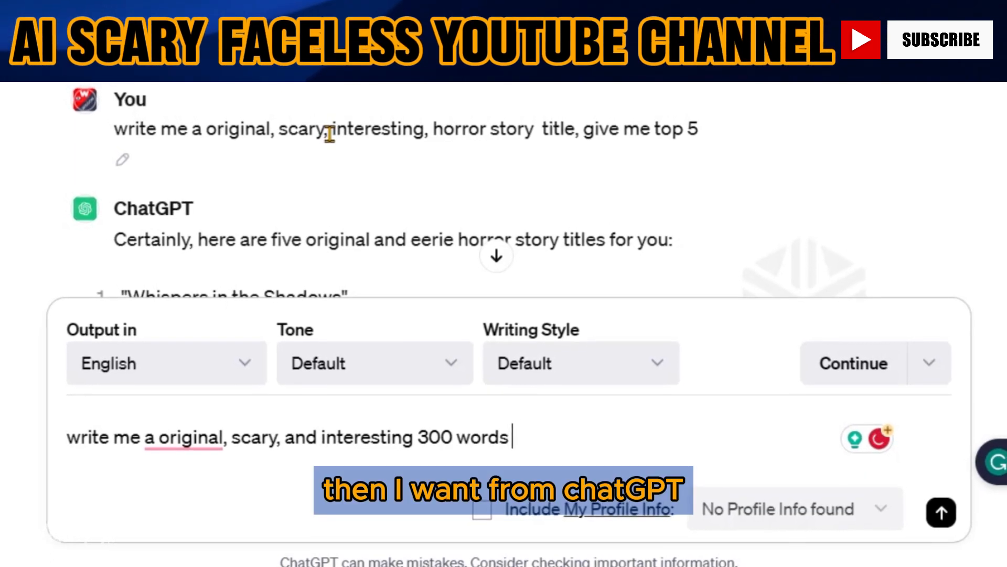
text(story)
click(510, 438)
text(ho)
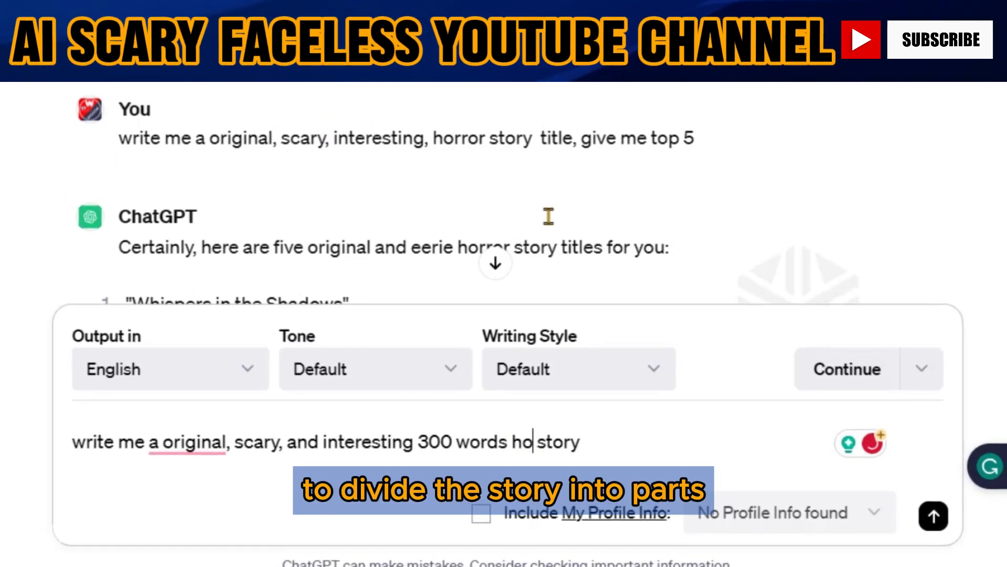
text(rror)
key(End)
text(on)
text("Whispers in the Shadows")
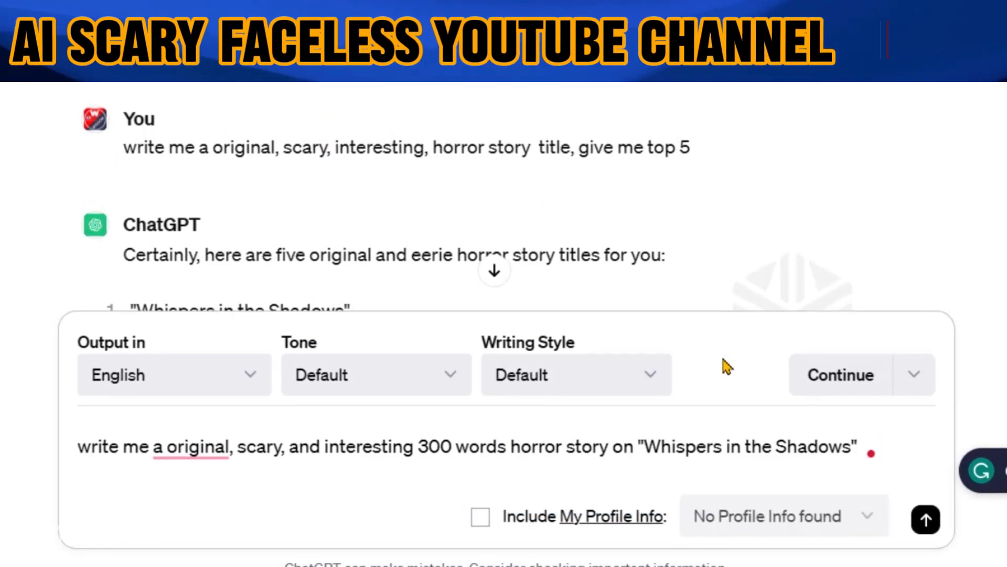
key(Return)
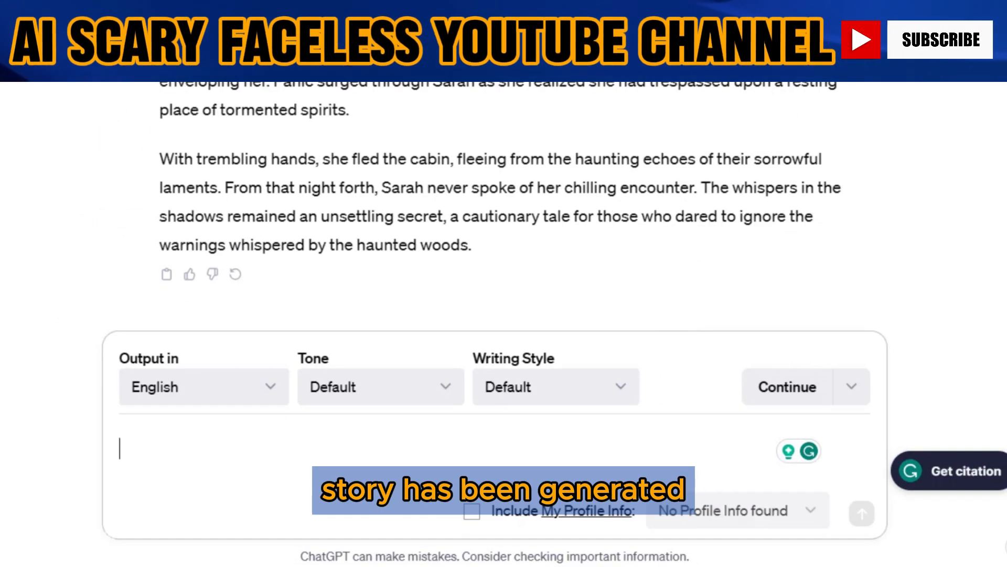
Ask ChatGPT to divide the story into parts and explain each part's scene so that a picture can be made about it.
text(now divide the story into parts and give an explanation about the scene of that part so that i can make a picture about it)
drag(124, 451, 449, 465)
drag(478, 394, 252, 407)
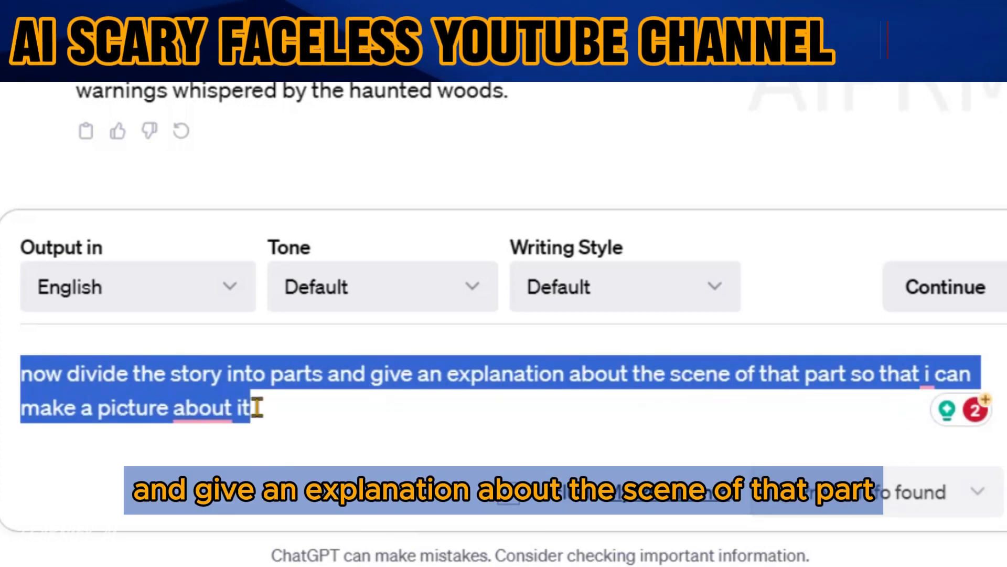
mouse_move(202, 408)
click(173, 288)
key(Return)
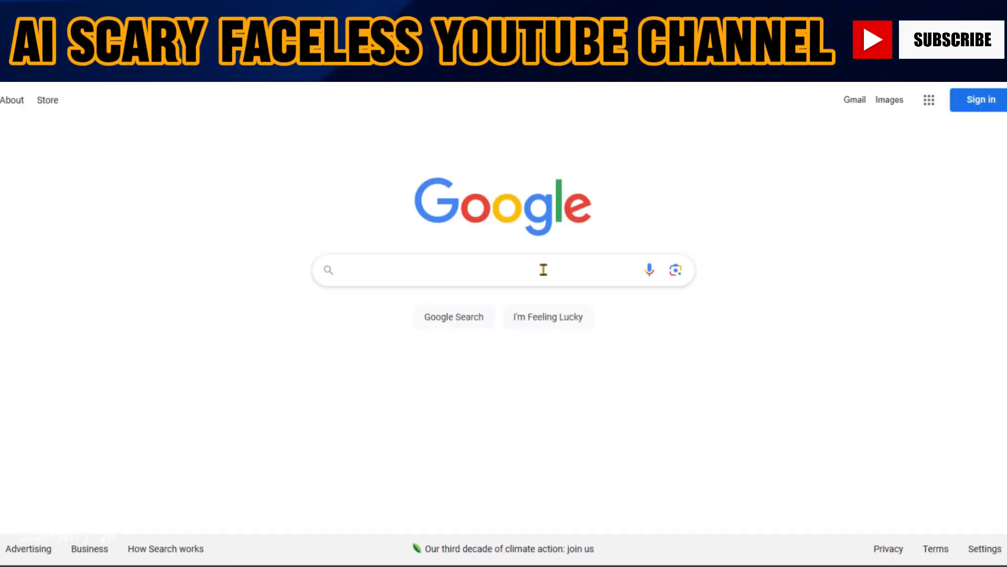
Switch to Google and search for "elevenlab ai voice".
click(543, 270)
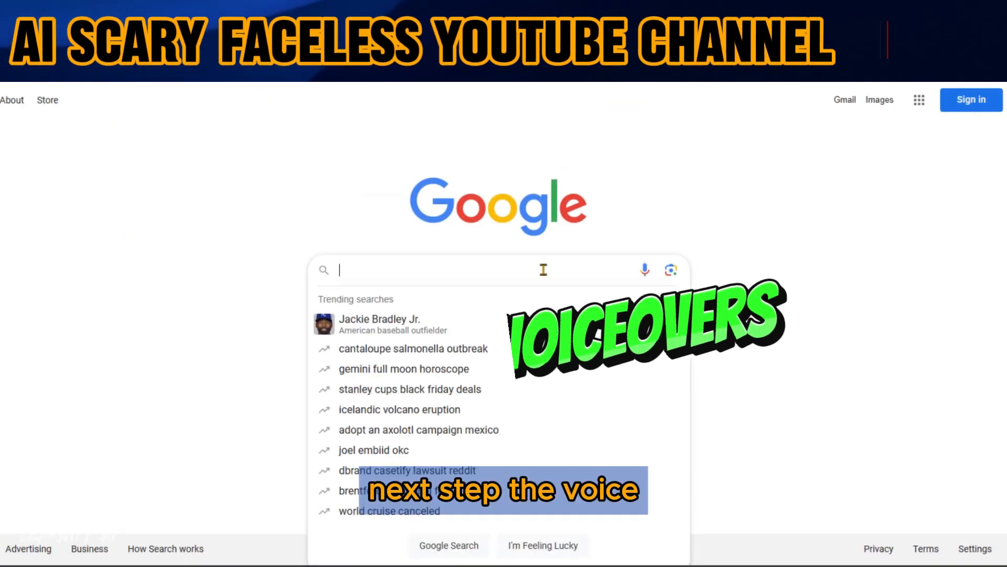
text(elevenlab)
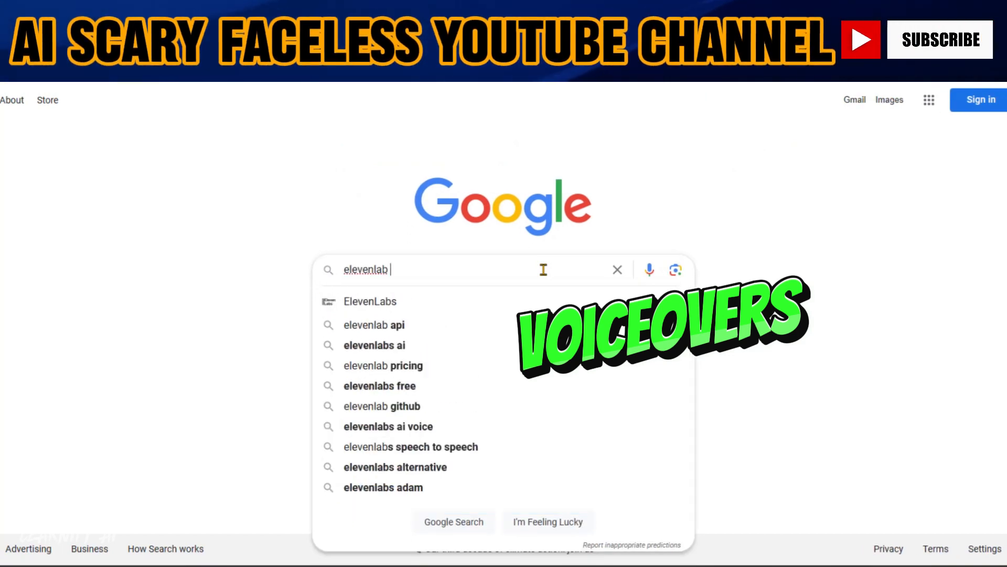
text( ai voice)
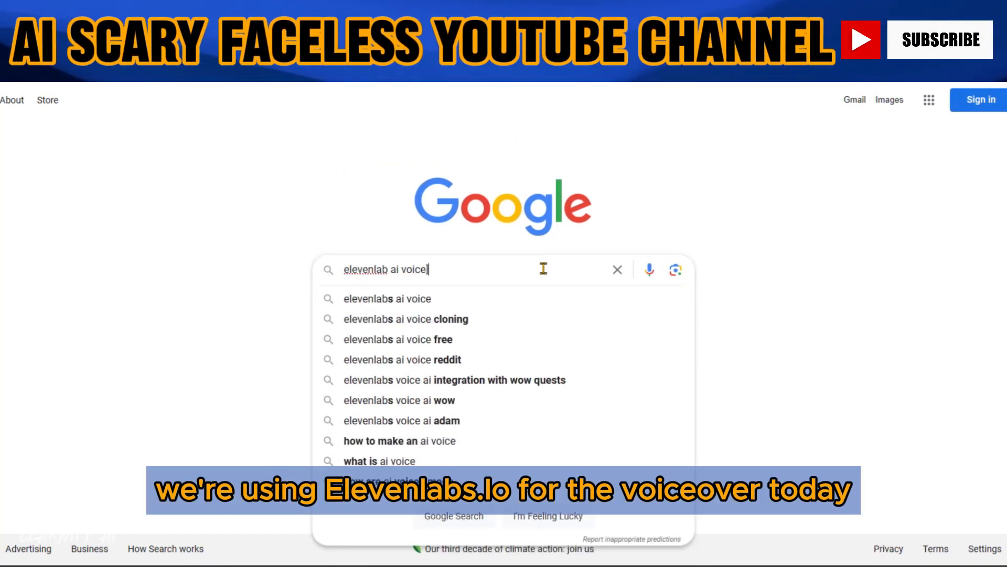
text(])
key(Return)
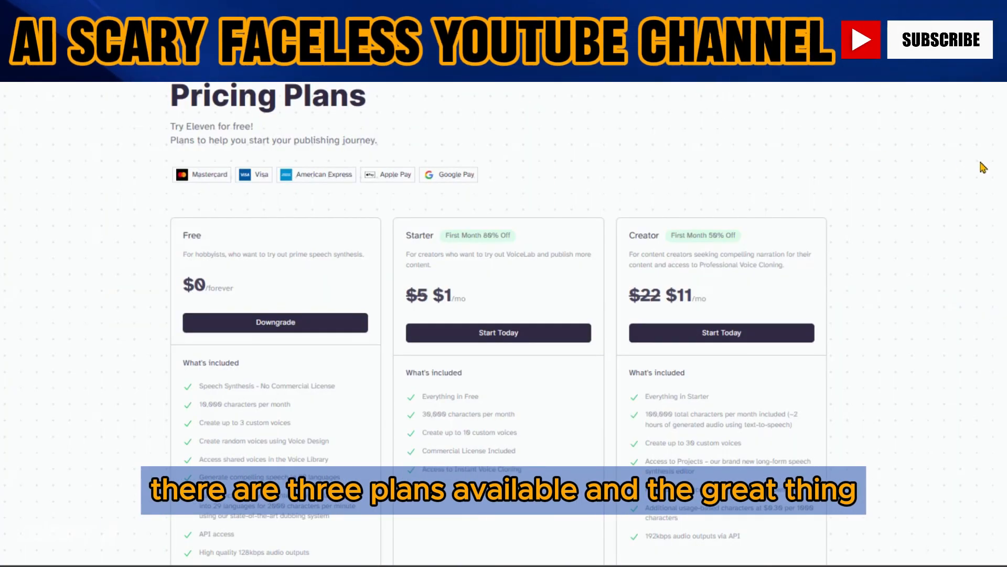
Review the ElevenLabs pricing plans and their included features, including the Free plan's monthly character allowance.
scroll(983, 167, down, 3)
scroll(979, 175, down, 3)
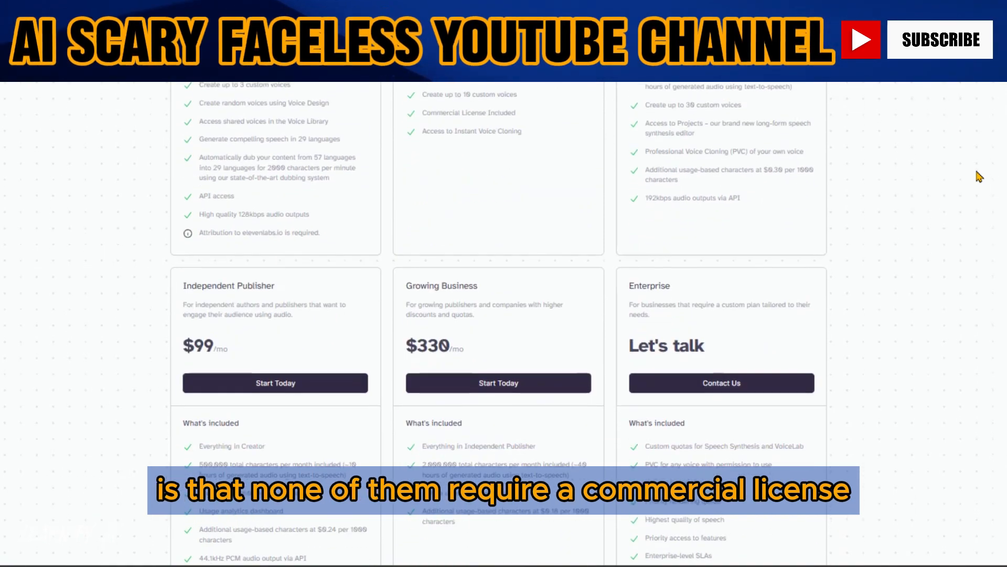
scroll(979, 176, down, 3)
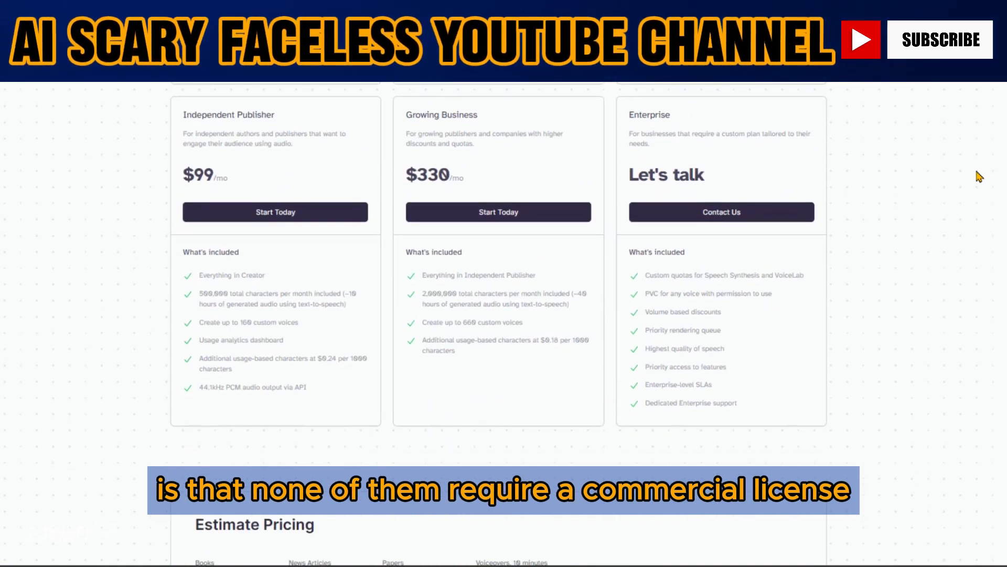
scroll(979, 176, up, 9)
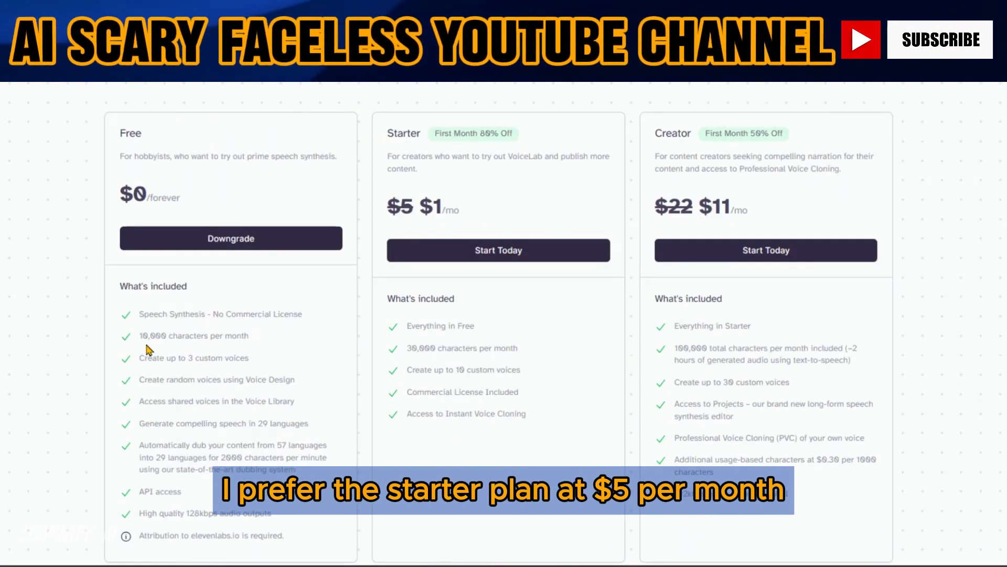
drag(139, 336, 231, 334)
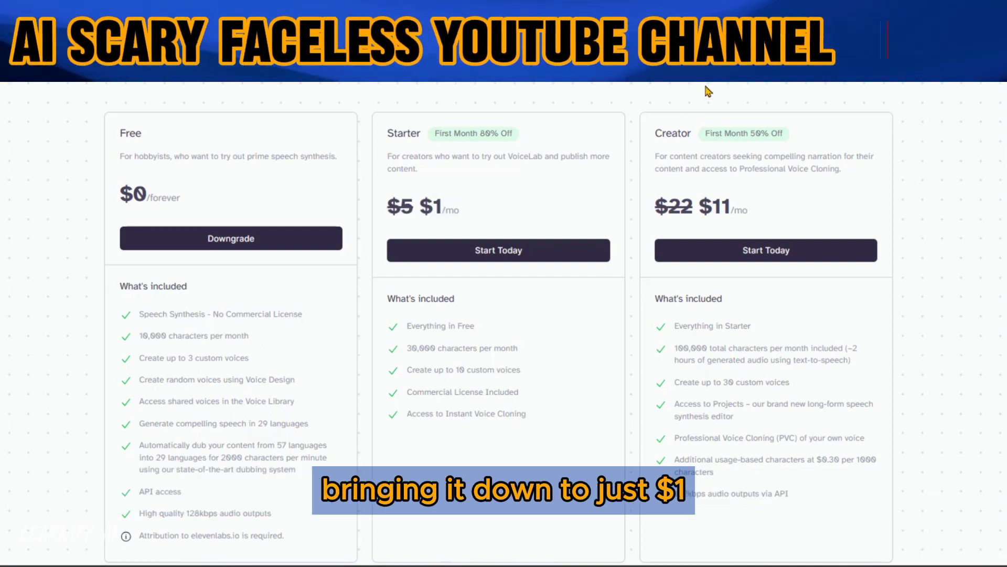
click(544, 262)
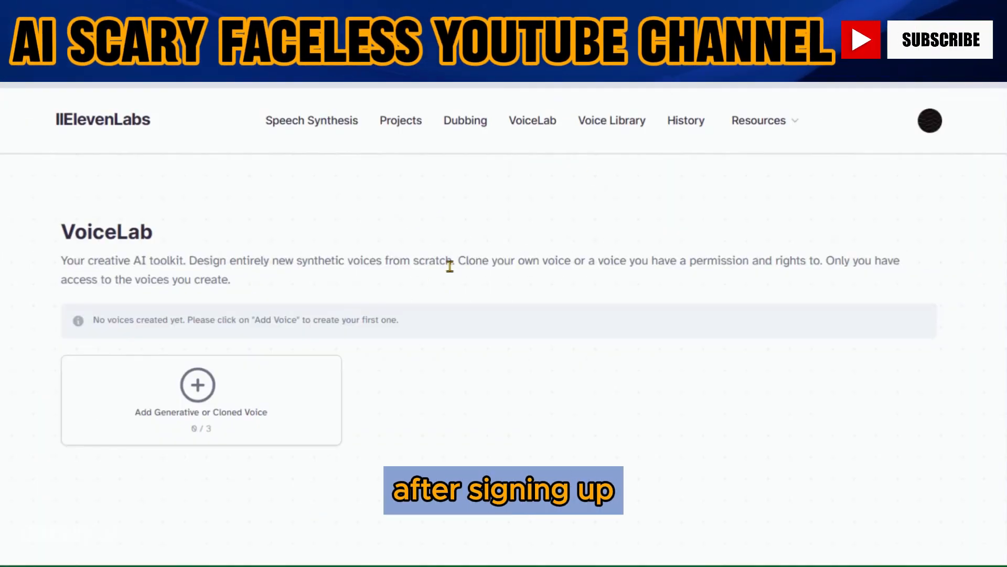
Add a new Voice Design voice in VoiceLab with gender Male and age Old, and open the accent choices.
click(198, 386)
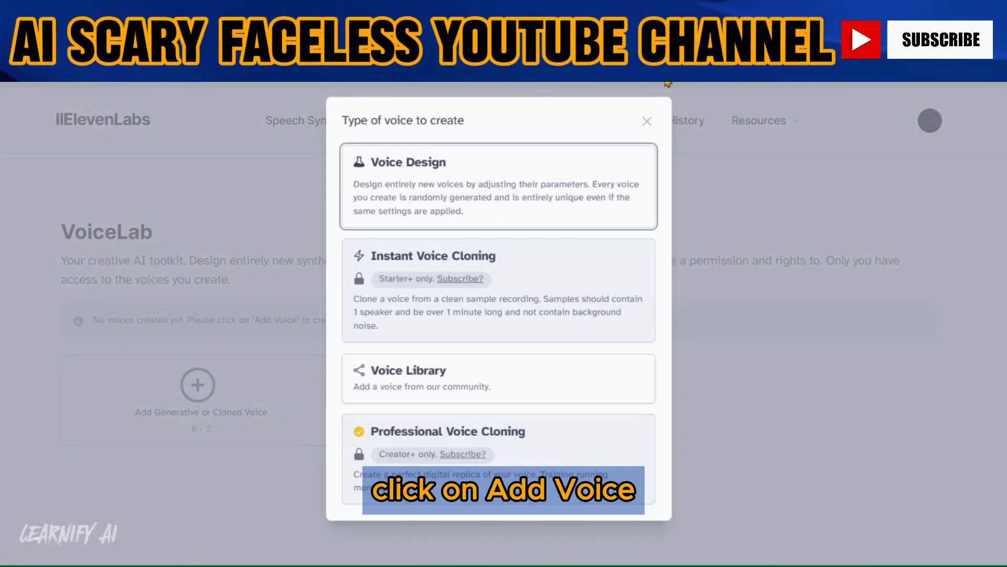
click(527, 189)
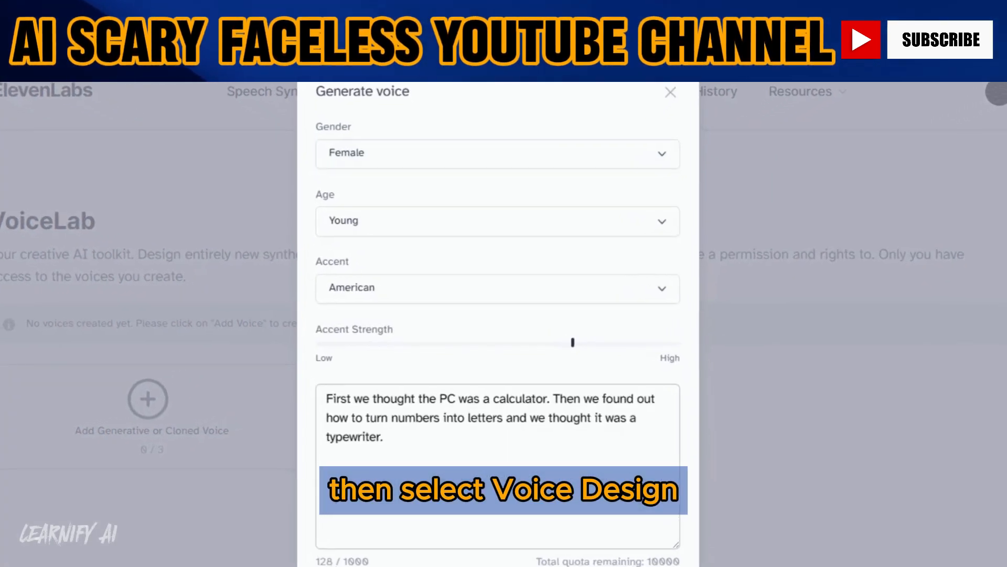
click(459, 153)
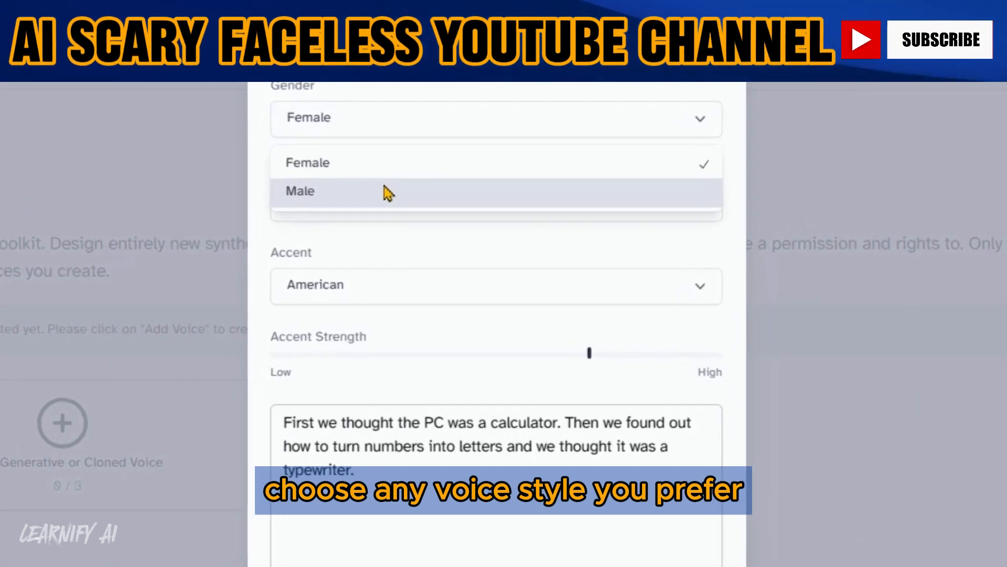
click(388, 193)
click(386, 204)
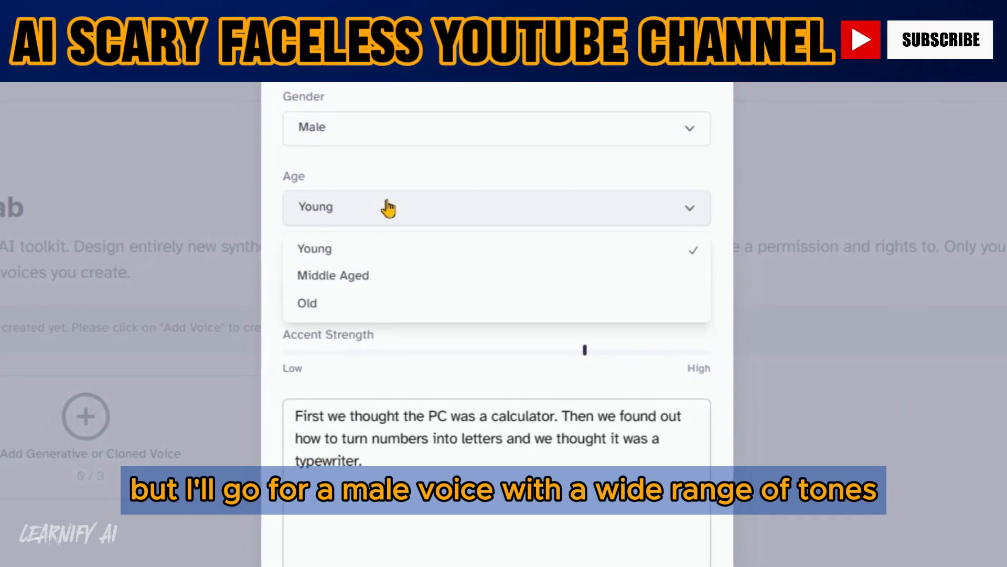
click(475, 310)
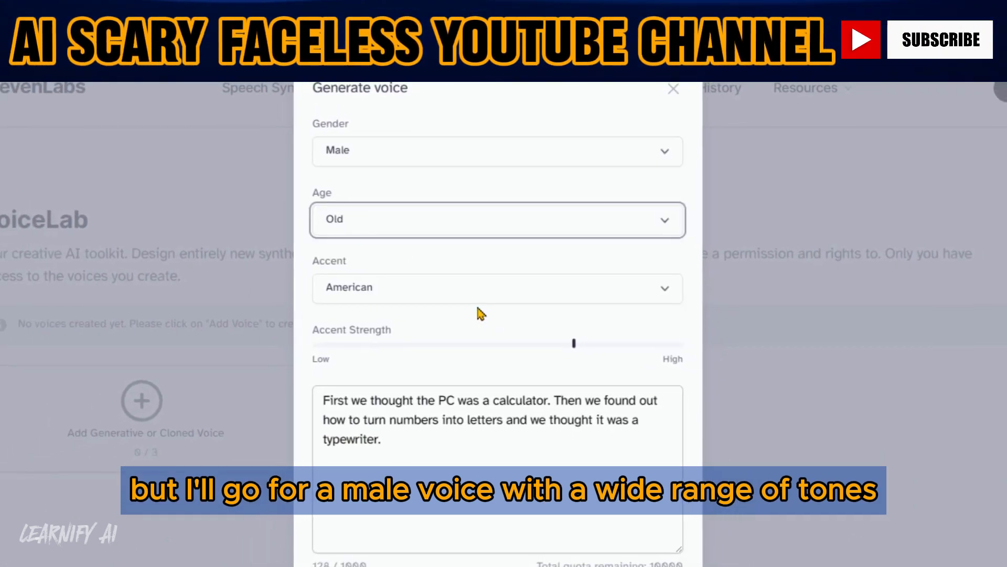
click(428, 298)
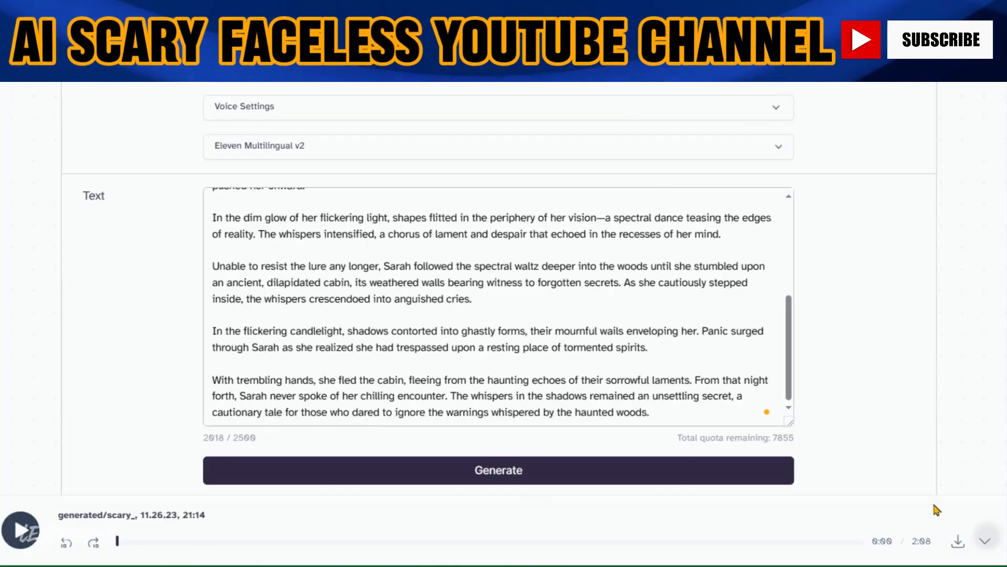
Download the generated story narration and choose to save the audio file under a chosen name or location.
click(958, 541)
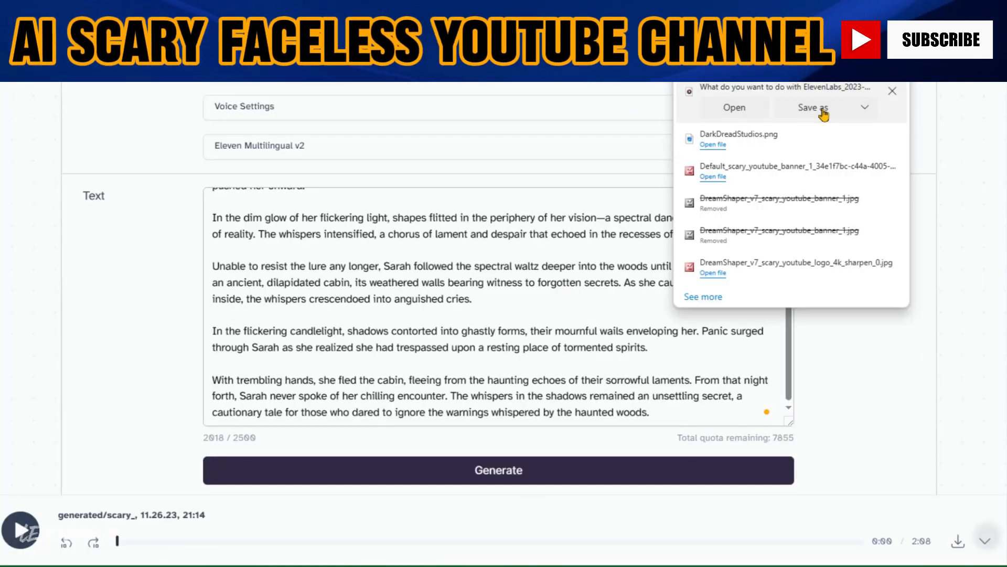
click(825, 108)
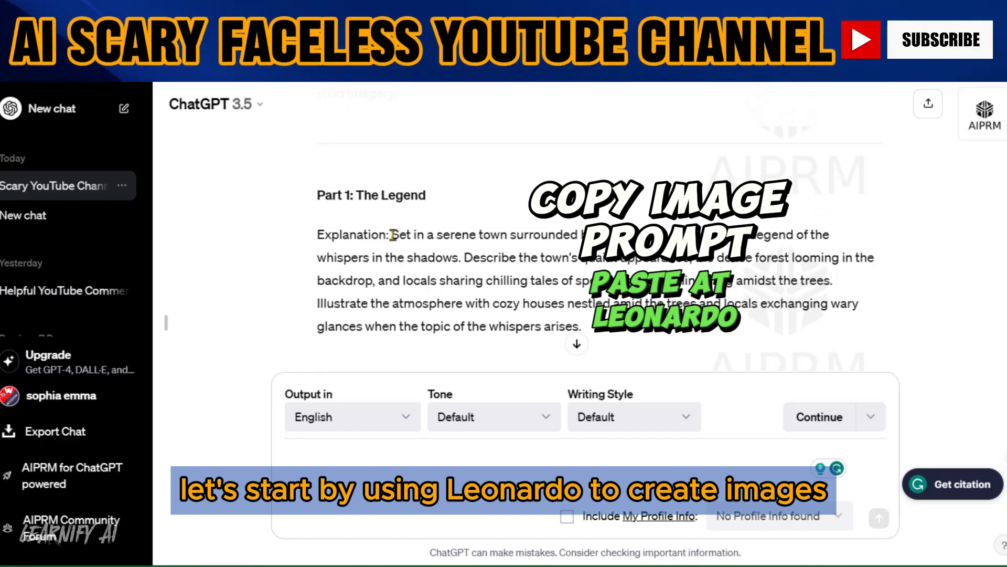
Copy the scene explanation of "Part 1: The Legend" from ChatGPT and paste it as the image prompt in Leonardo.Ai.
drag(393, 234, 659, 337)
key(ctrl+c)
right_click(656, 252)
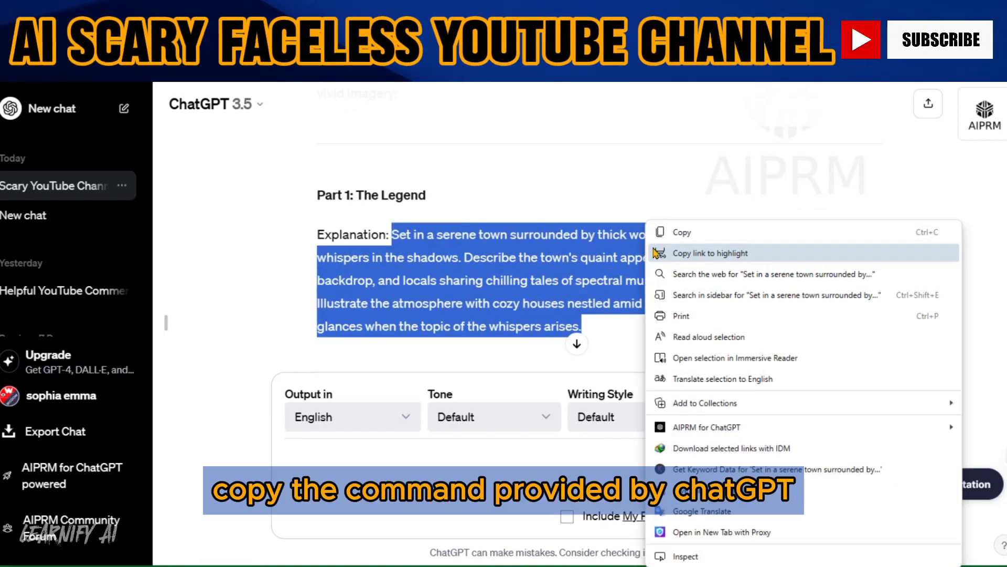
click(677, 232)
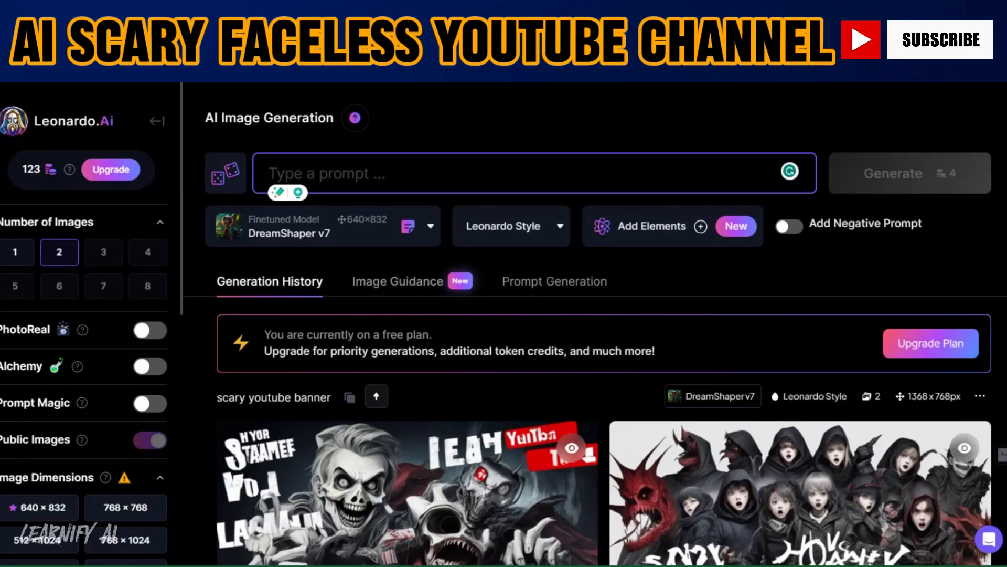
right_click(333, 180)
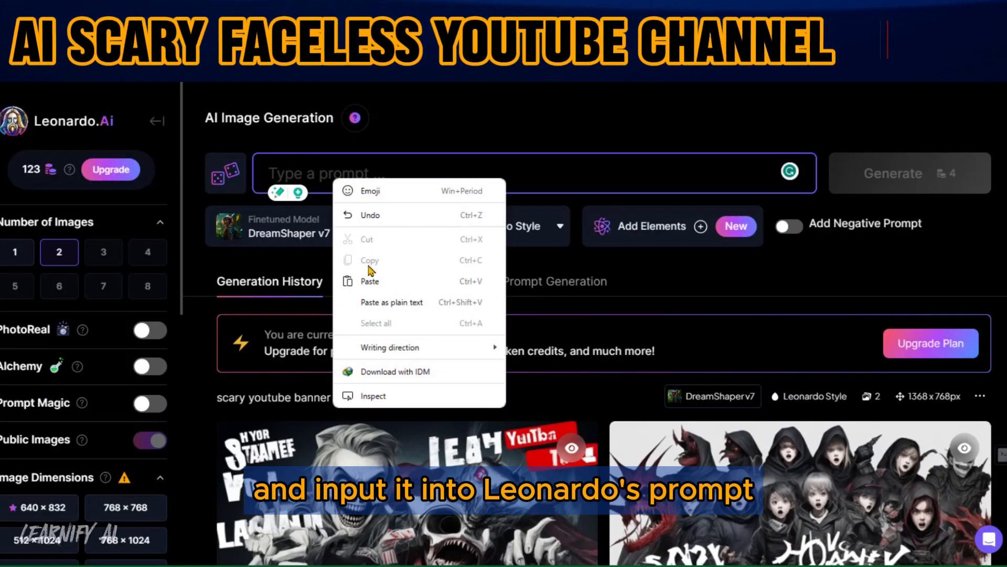
click(379, 281)
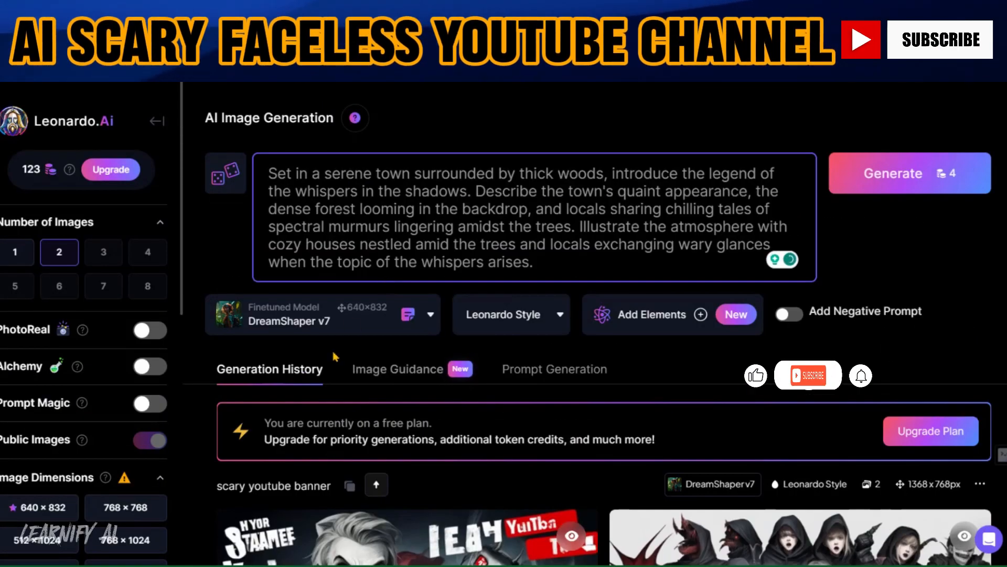
scroll(105, 399, down, 6)
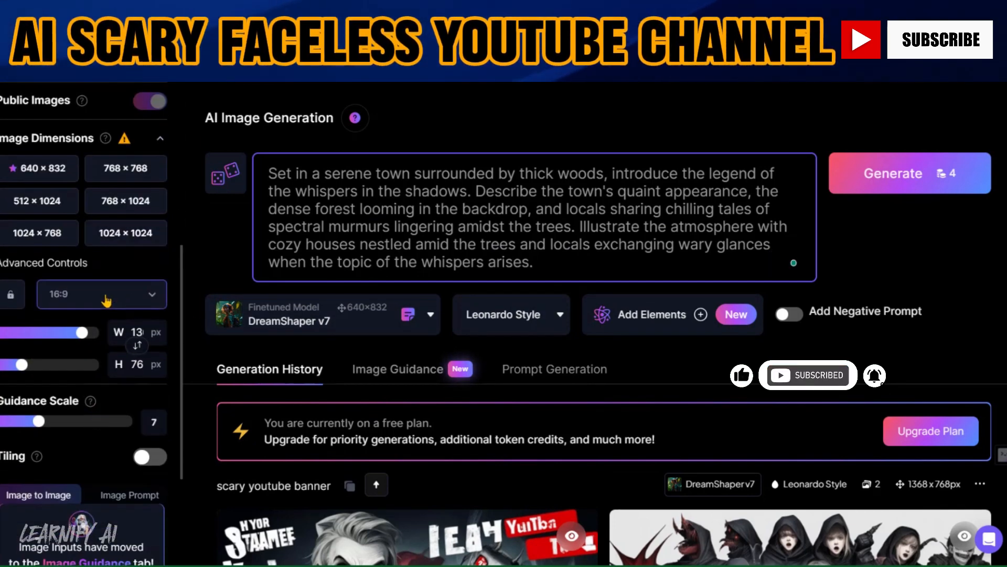
Generate the Part 1 images in Leonardo.Ai and download the first result under the name "scene 1".
scroll(105, 300, up, 6)
click(898, 173)
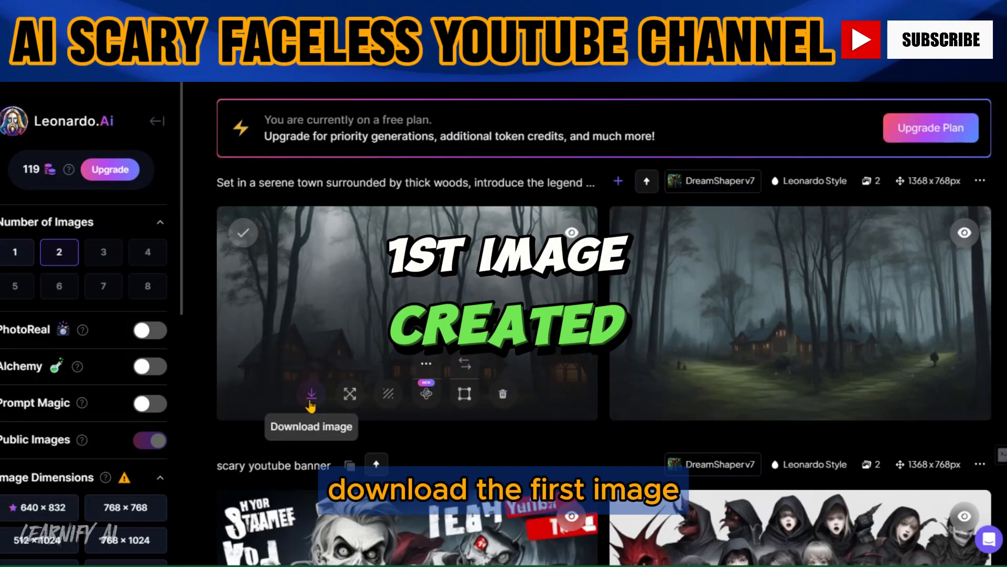
click(311, 399)
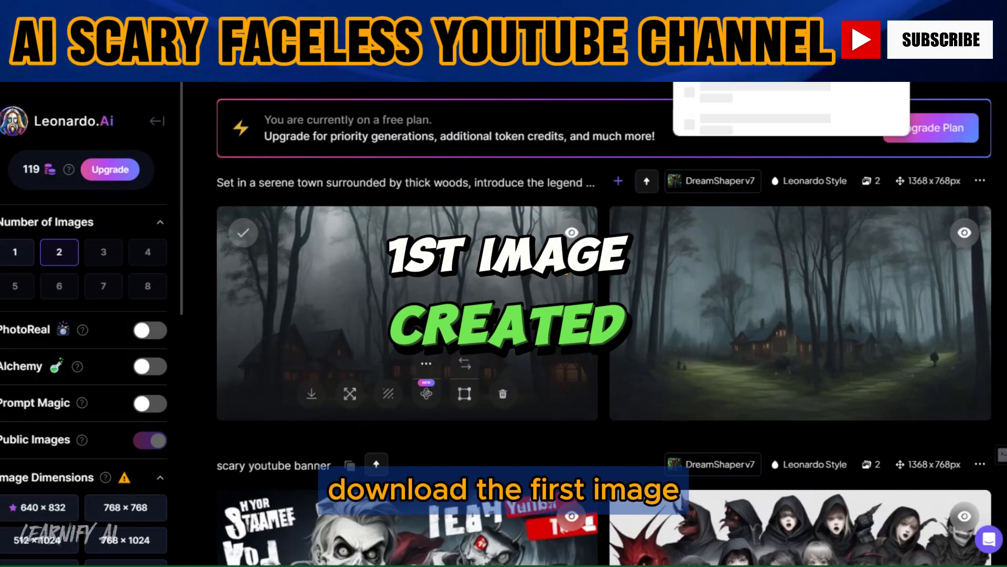
click(805, 107)
text(scene 1)
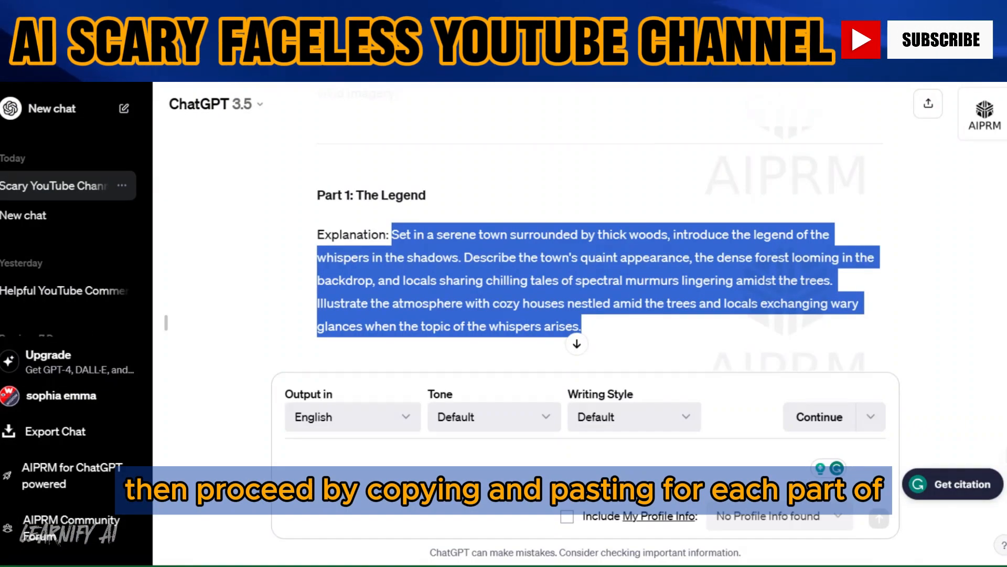
Return to ChatGPT and copy the explanation of the part that follows "Part 1: The Legend".
scroll(504, 262, down, 3)
drag(391, 263, 675, 331)
right_click(506, 331)
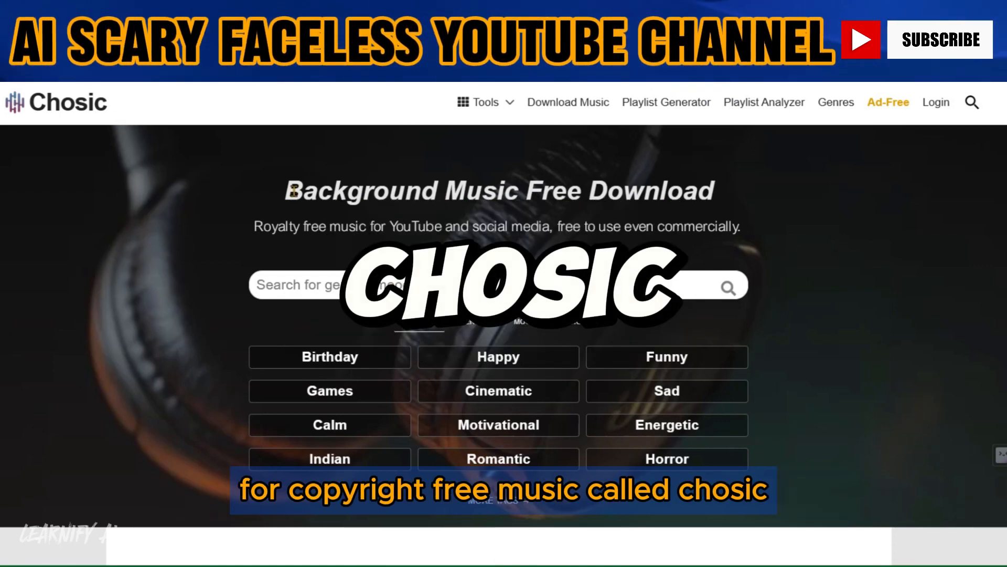
On the Chosic free music site, open the Horror category sorted by Popular and download the track "Dark Forest".
drag(283, 191, 325, 192)
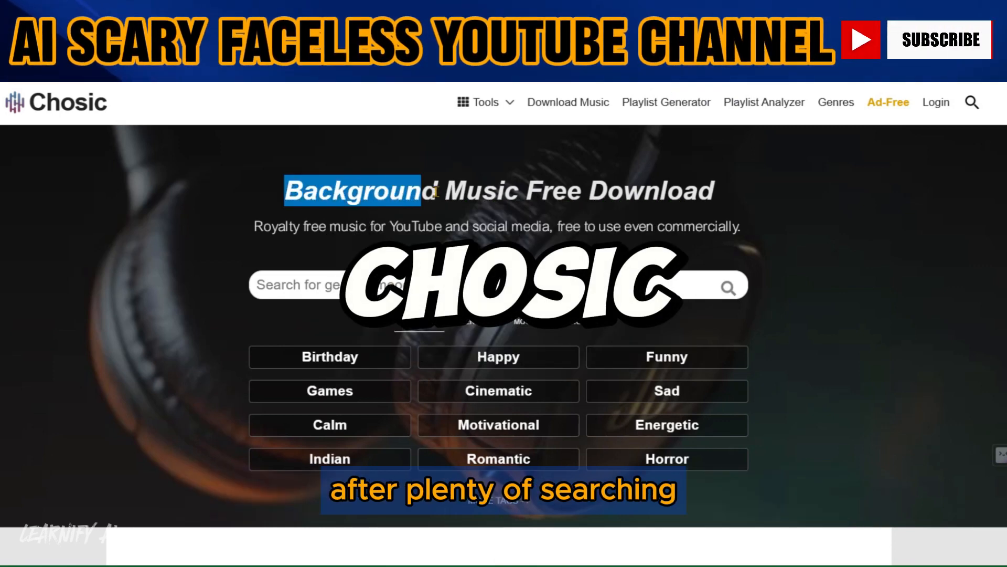
drag(436, 191, 753, 209)
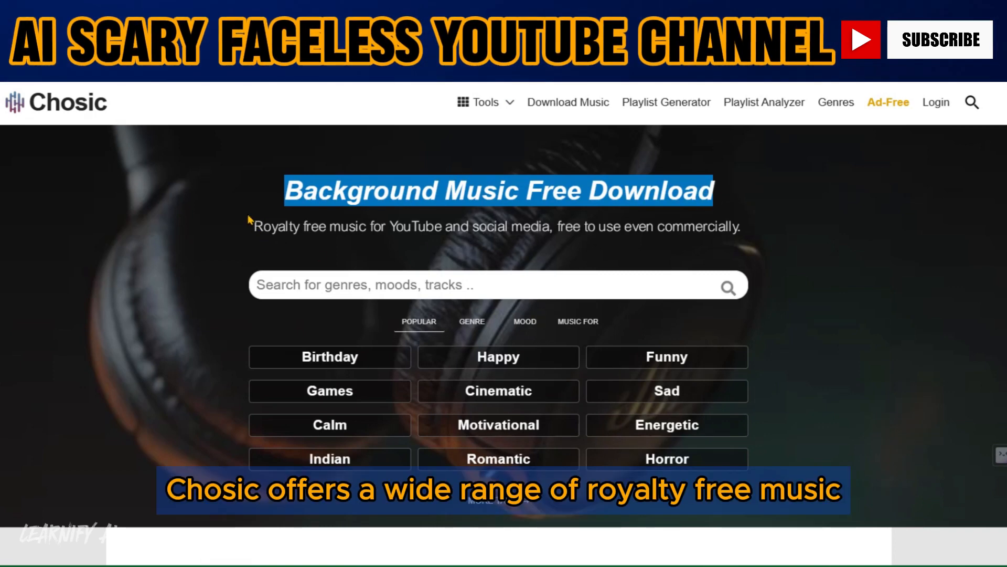
drag(253, 227, 322, 224)
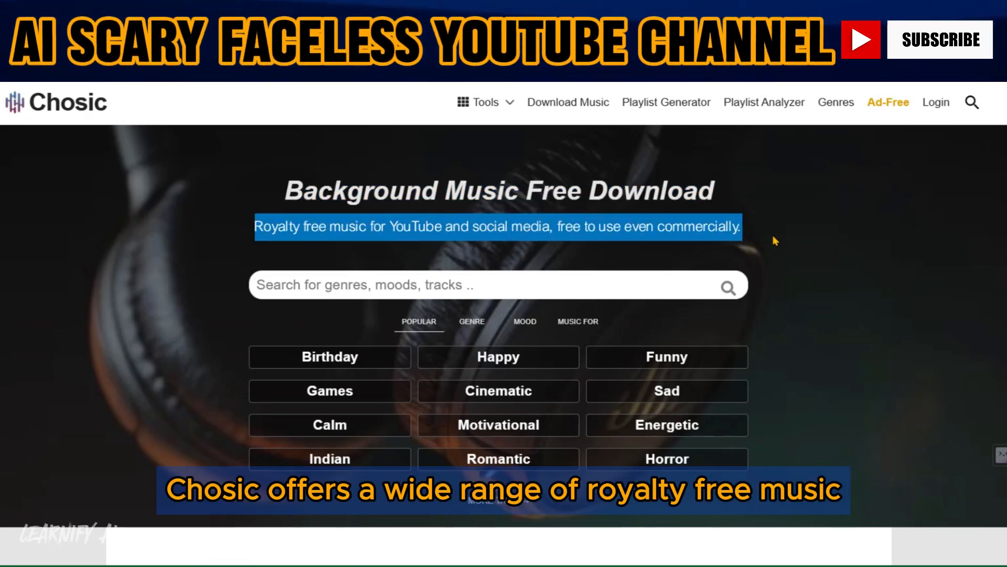
click(633, 461)
scroll(523, 439, down, 10)
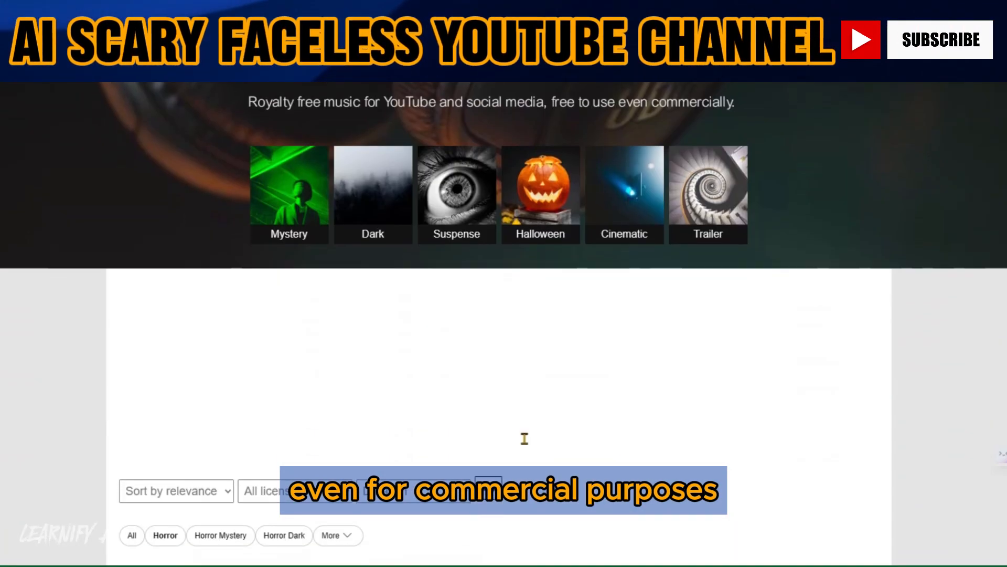
click(167, 167)
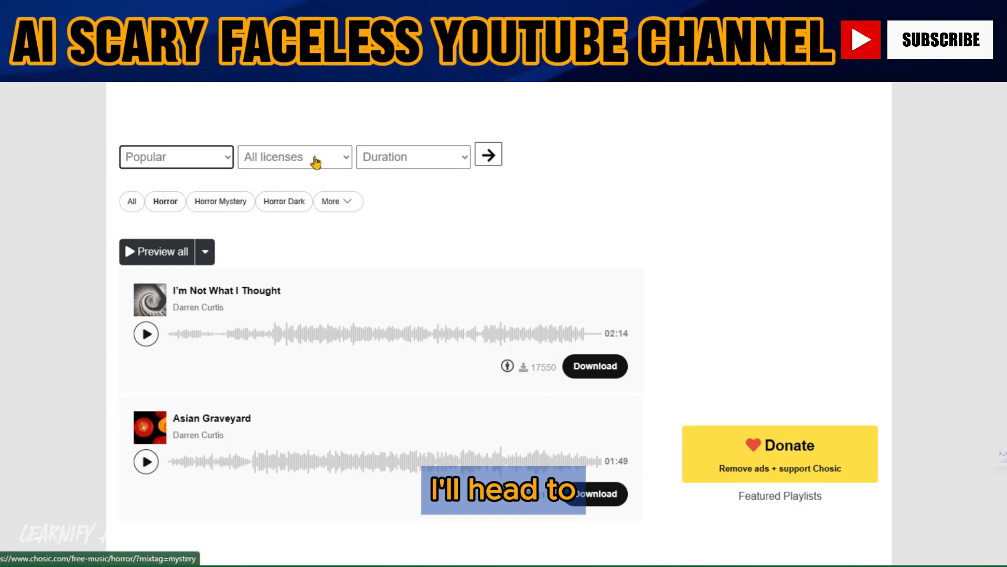
click(410, 157)
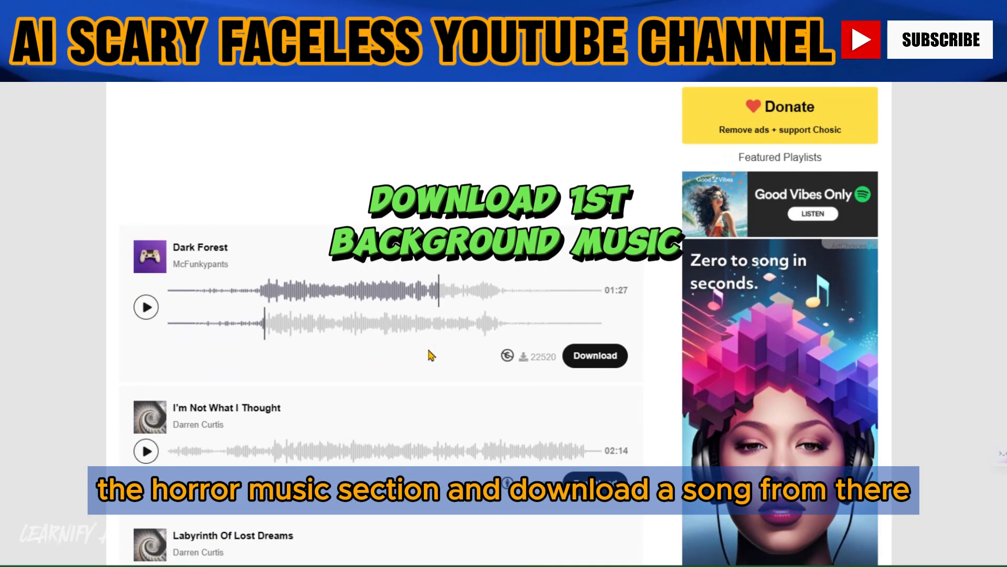
click(592, 356)
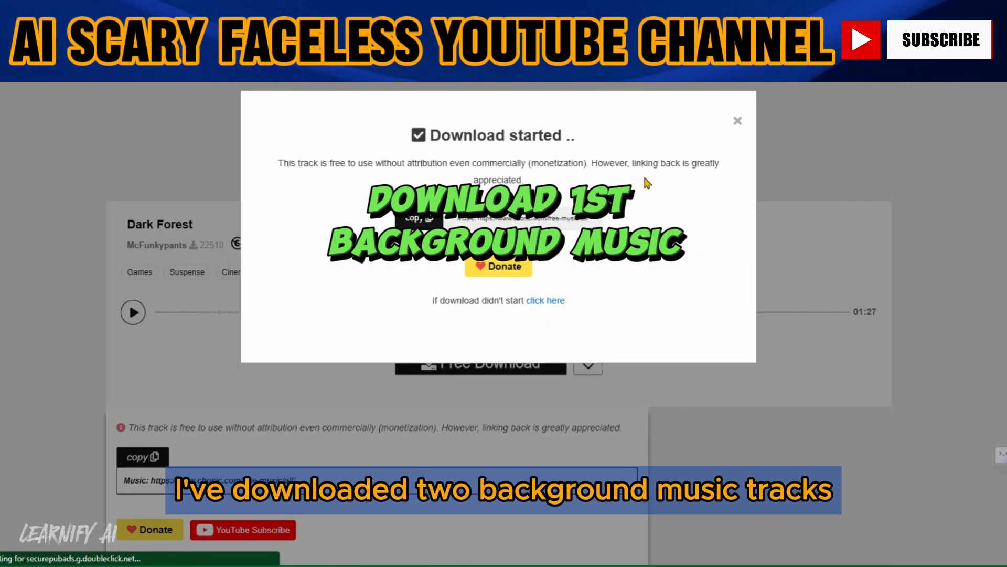
Close the download notice, then open the similar track "Come Play With Me" and download it.
click(827, 116)
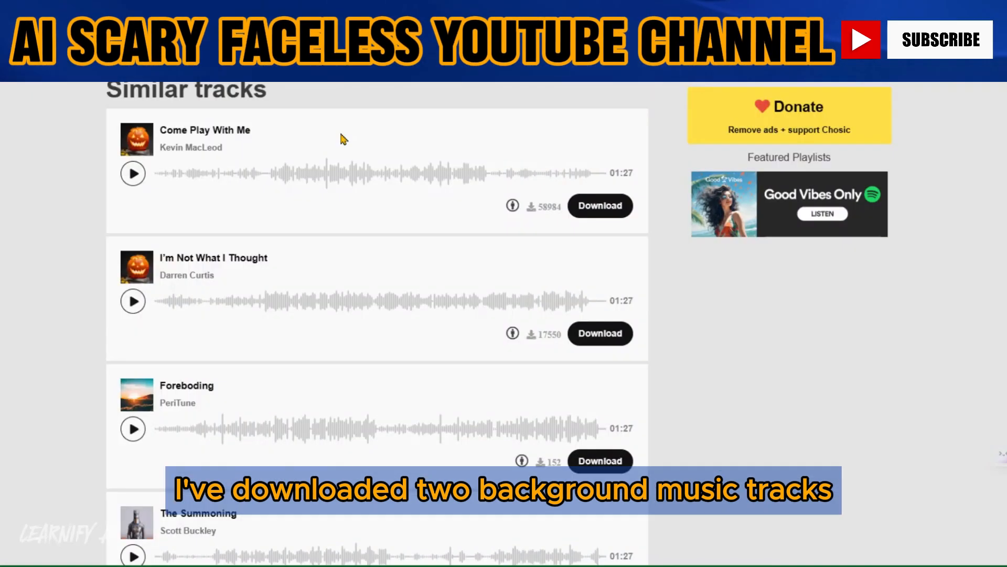
click(132, 174)
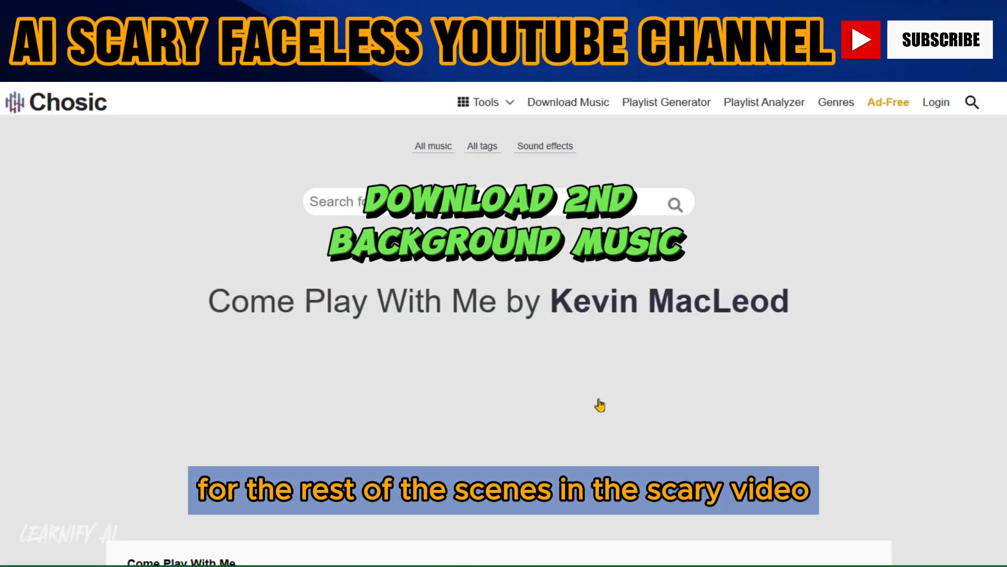
scroll(599, 405, down, 5)
click(446, 355)
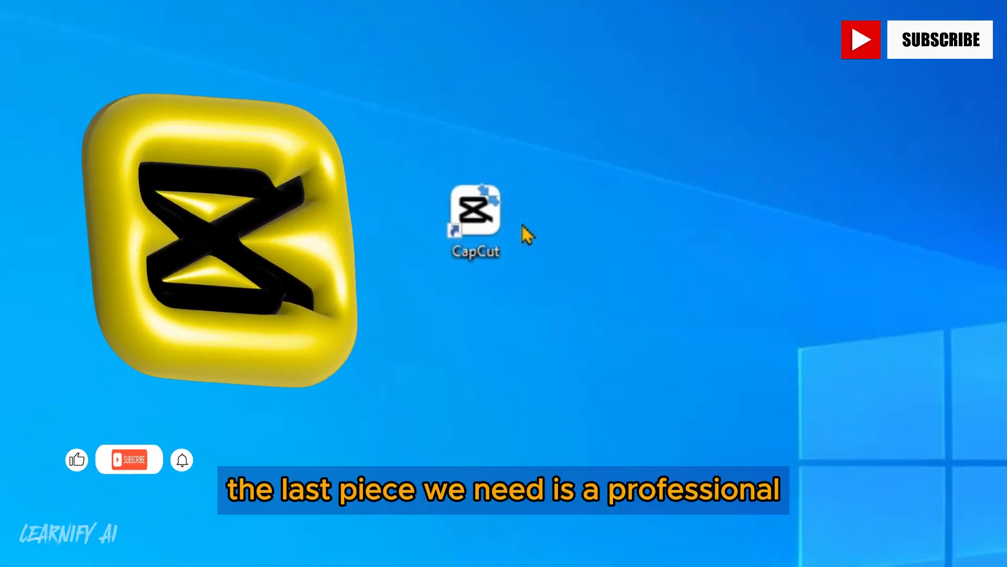
Open CapCut and import all audio tracks and scene images from the scenes folder.
double_click(484, 216)
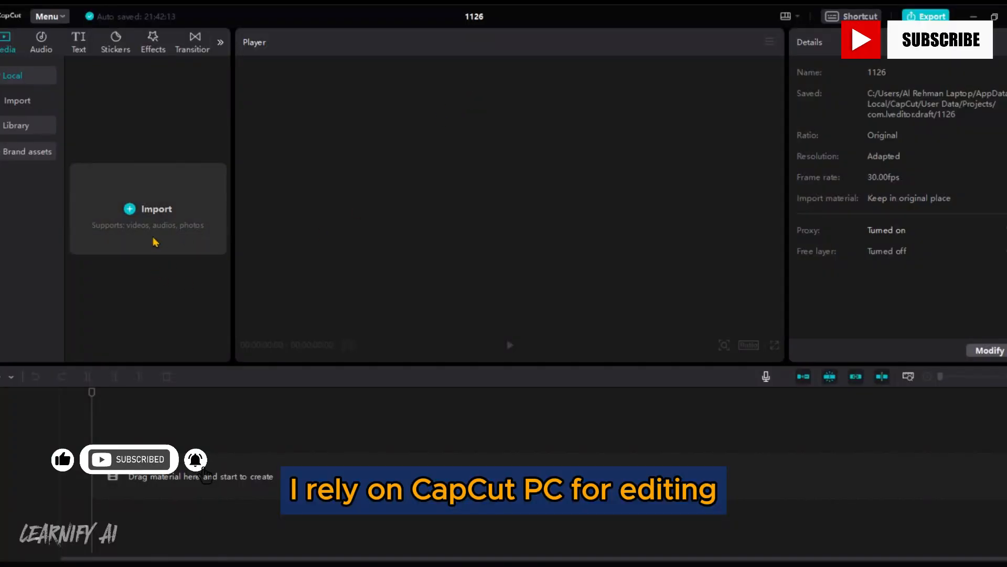
click(149, 219)
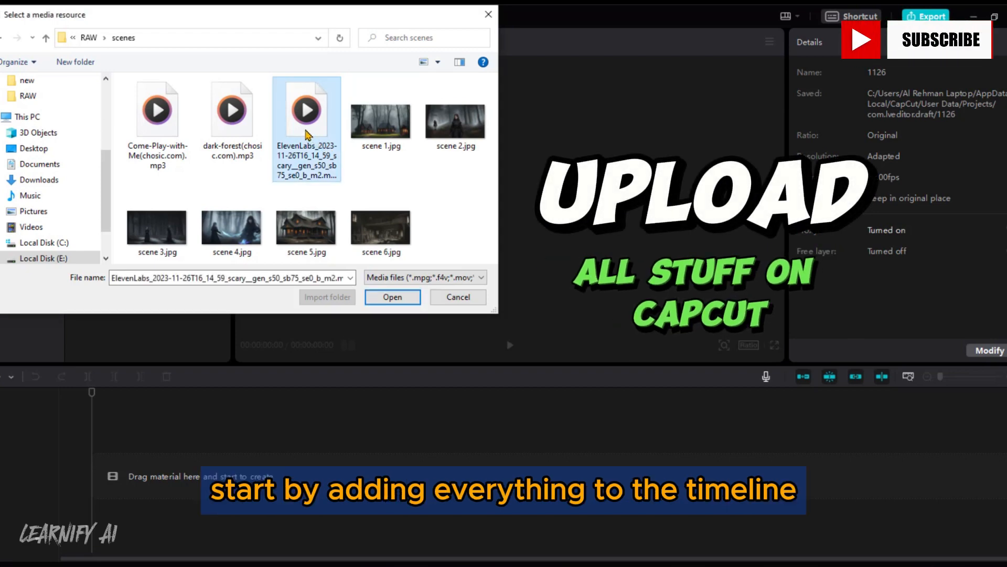
key(ctrl+a)
key(Return)
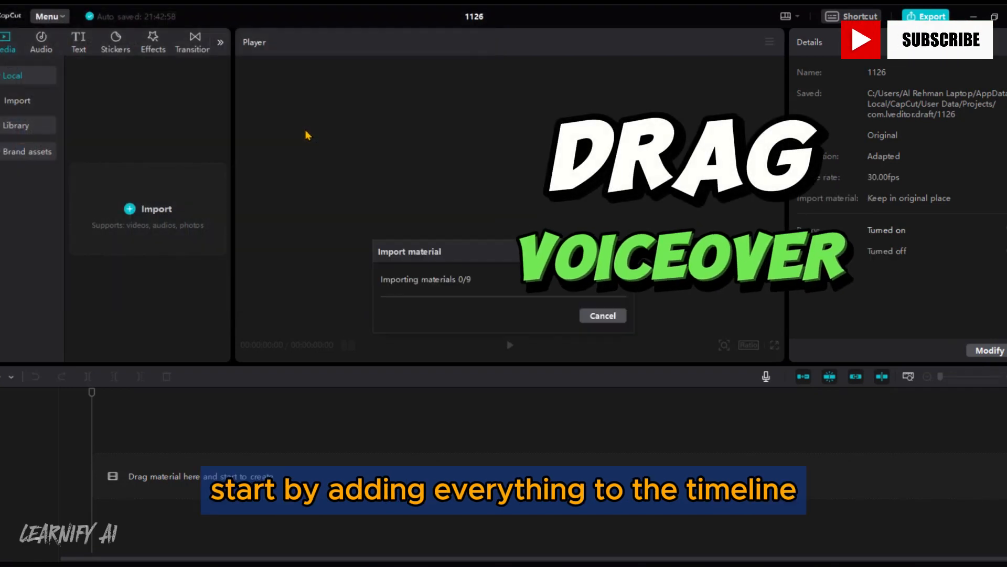
Place the ElevenLabs voiceover, scene 1.jpg and the dark-forest music on separate tracks, all starting at the beginning of the timeline.
drag(290, 160, 282, 186)
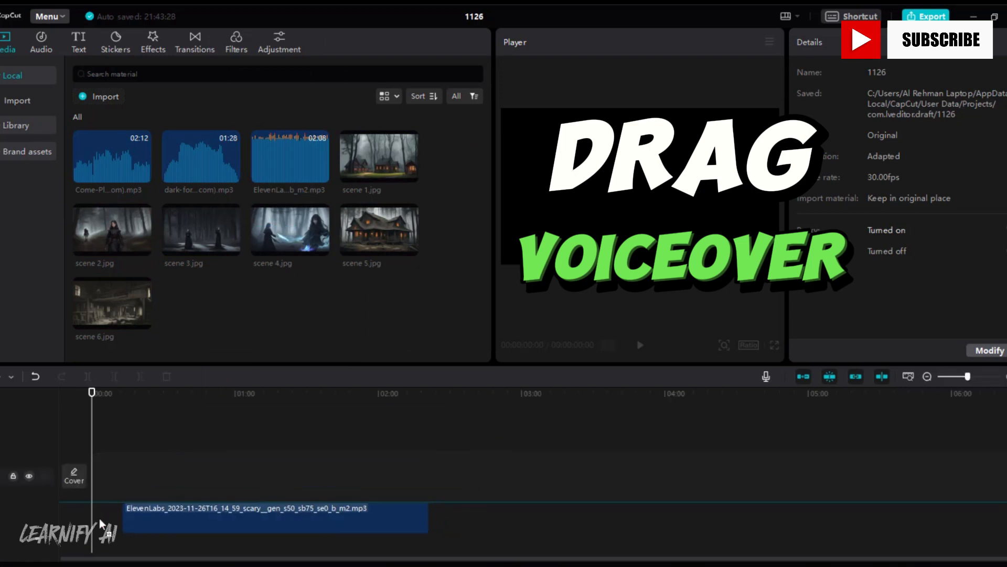
drag(99, 522, 100, 519)
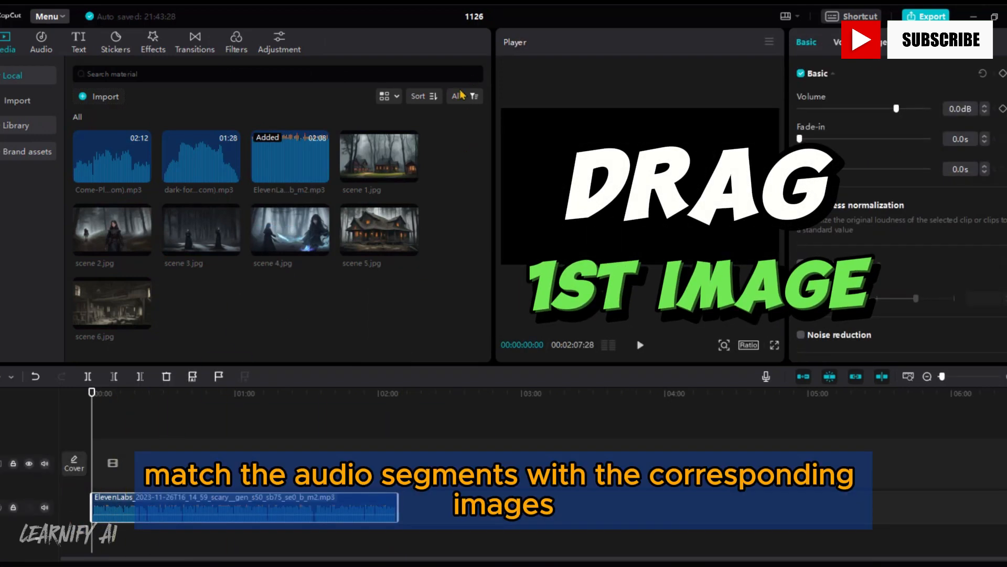
drag(388, 158, 346, 225)
drag(111, 466, 107, 465)
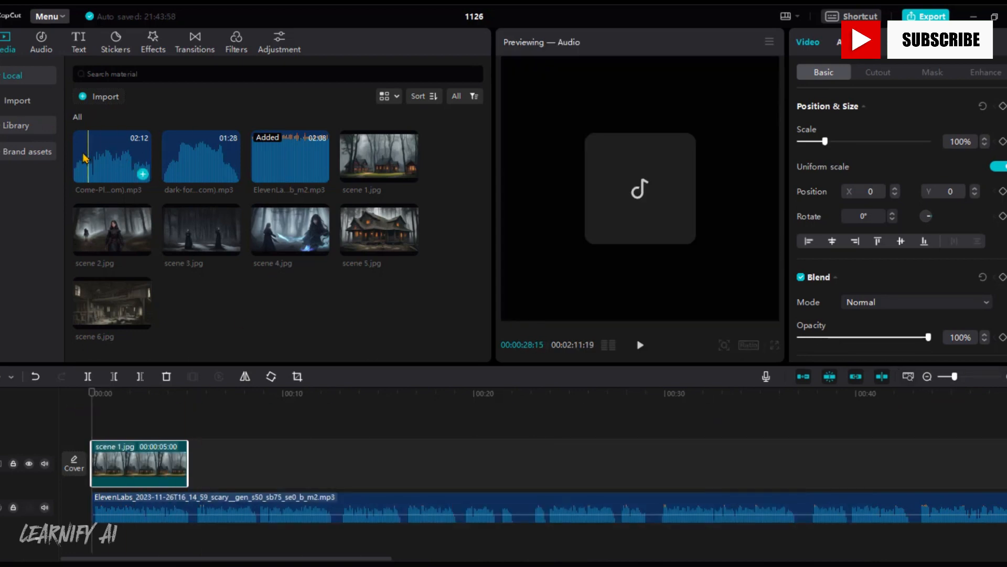
drag(221, 168, 87, 555)
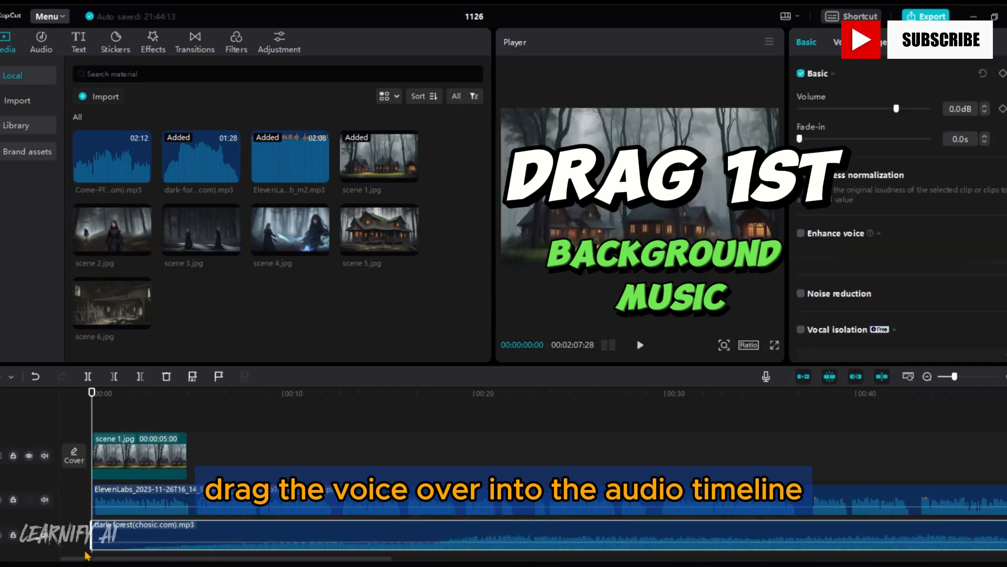
Split the dark-forest music at 00:00:05:08, delete the remainder, and place the Come-Play-with-Me music directly after it.
click(193, 469)
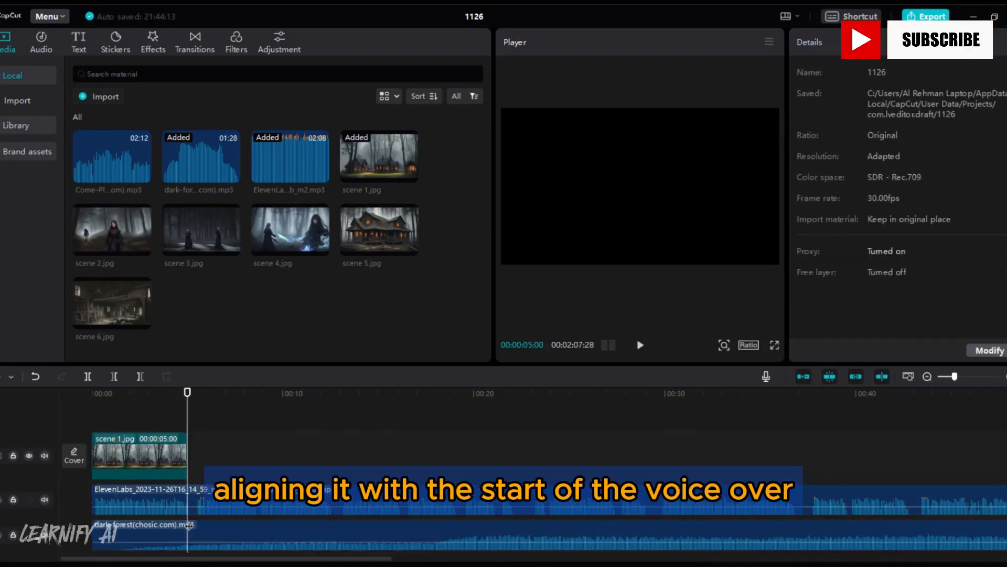
key(ctrl+equal)
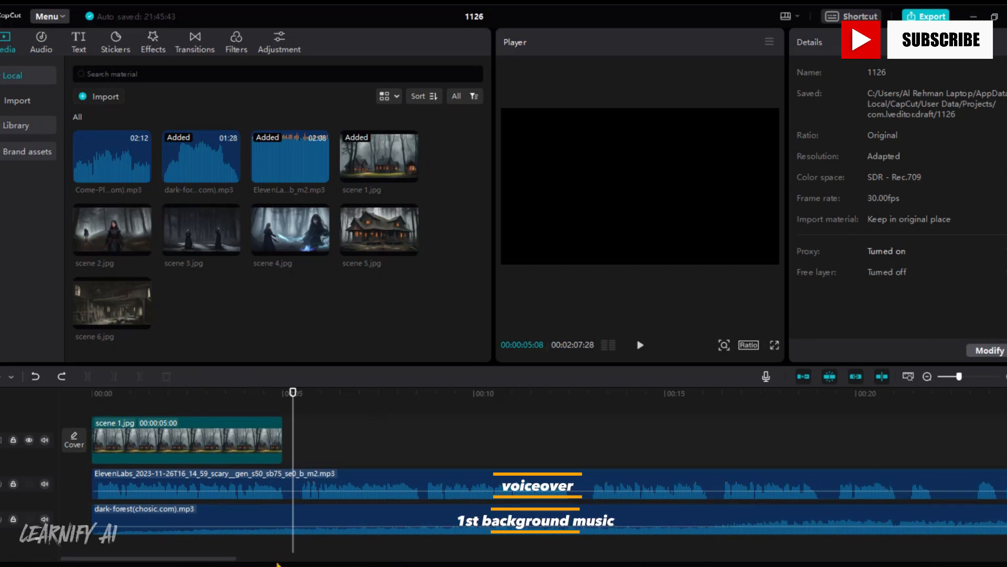
click(294, 517)
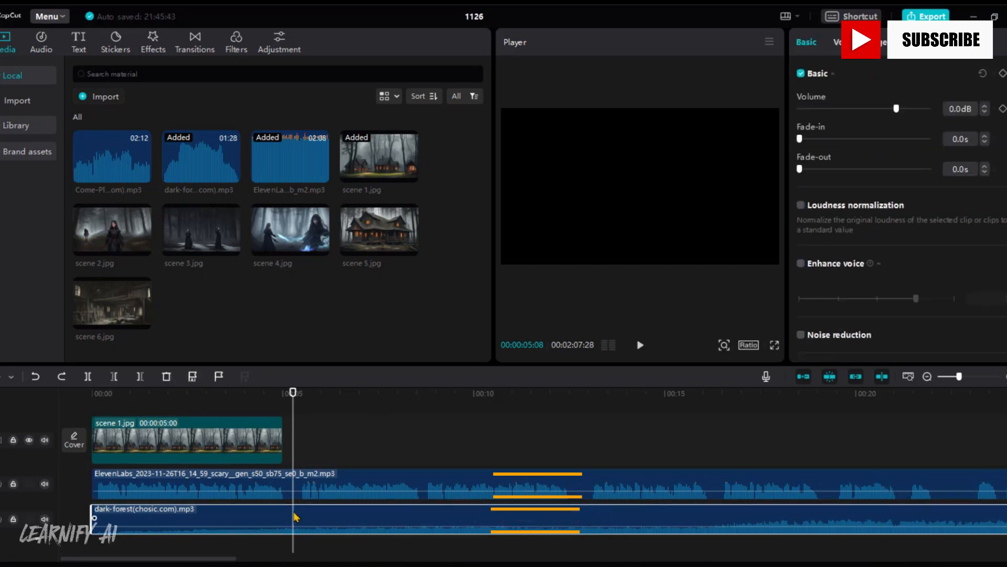
key(ctrl+b)
key(Delete)
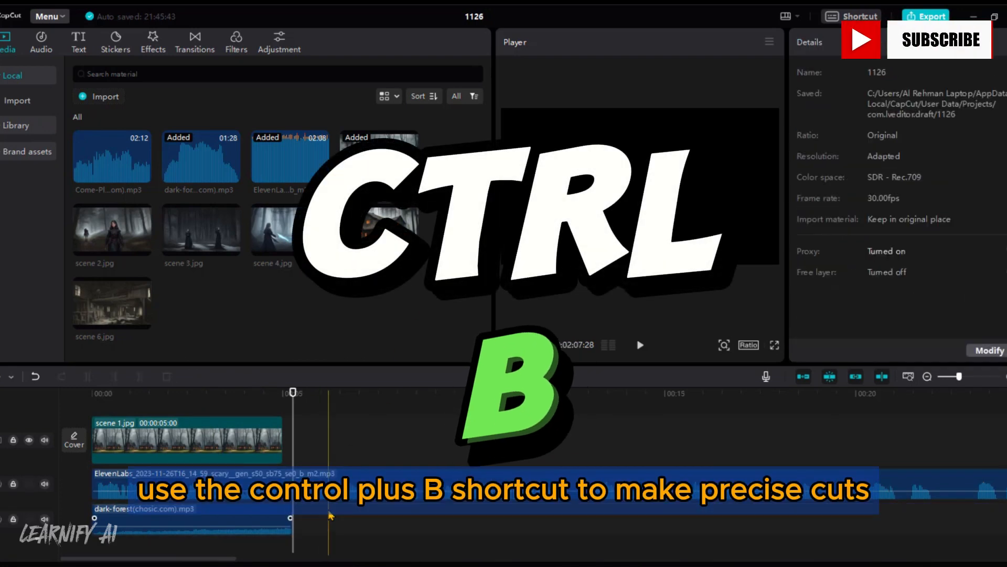
drag(110, 162, 312, 487)
drag(306, 513, 294, 527)
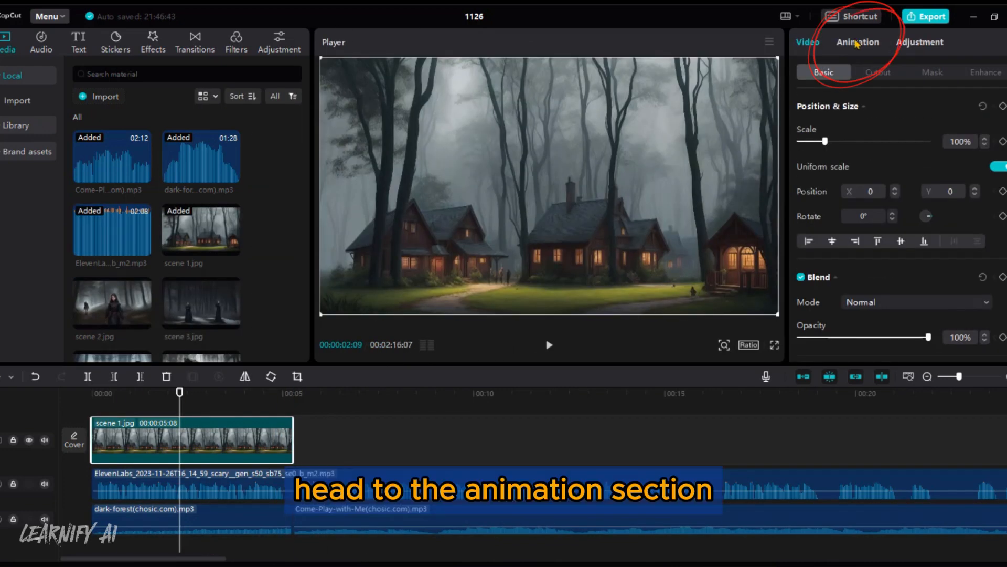
Apply the Mini Zoom out animation to the scene 1.jpg clip.
click(866, 52)
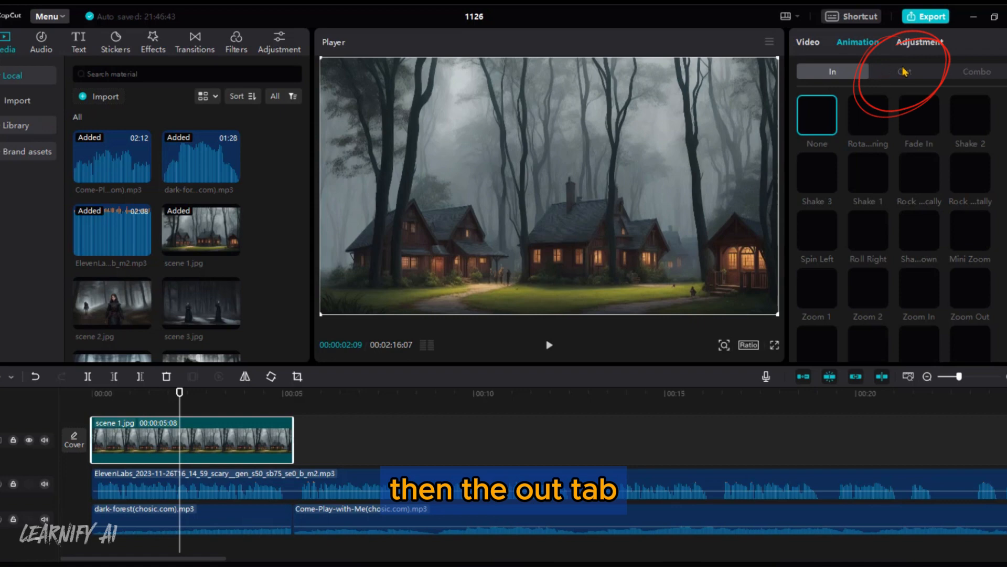
click(905, 72)
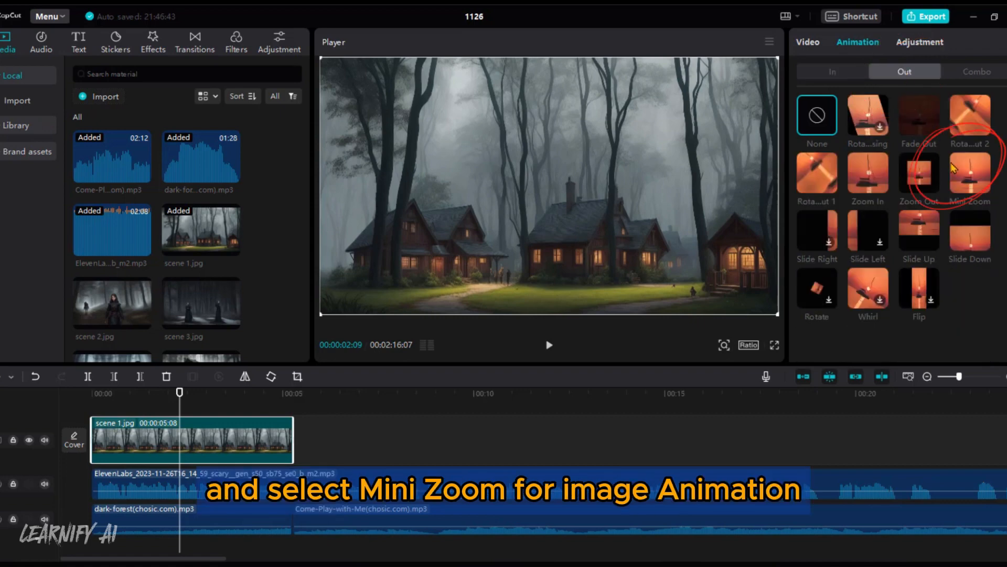
click(966, 176)
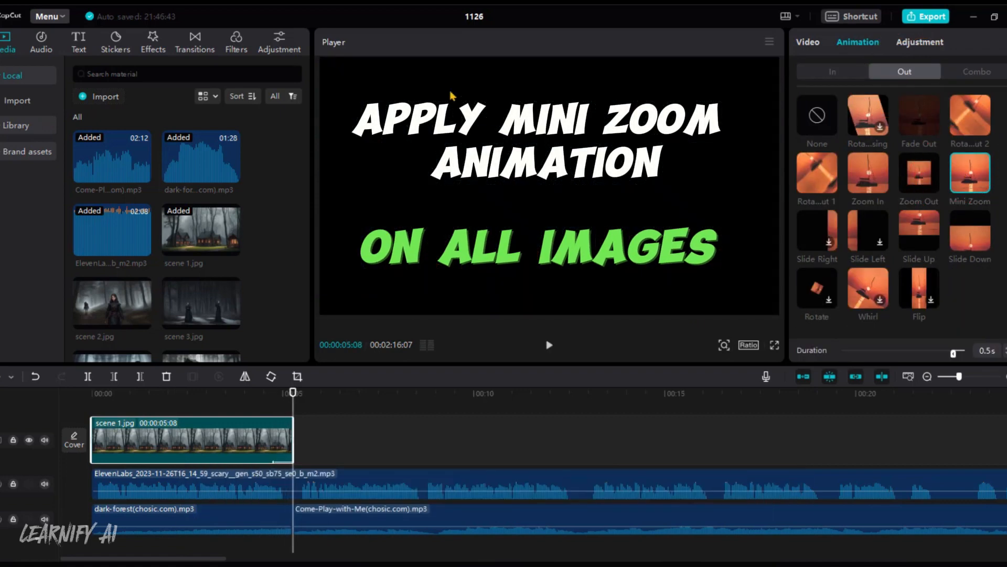
Add scene 2.jpg and scene 3.jpg after scene 1.jpg, each with the Mini Zoom out animation.
drag(112, 303, 336, 446)
click(858, 42)
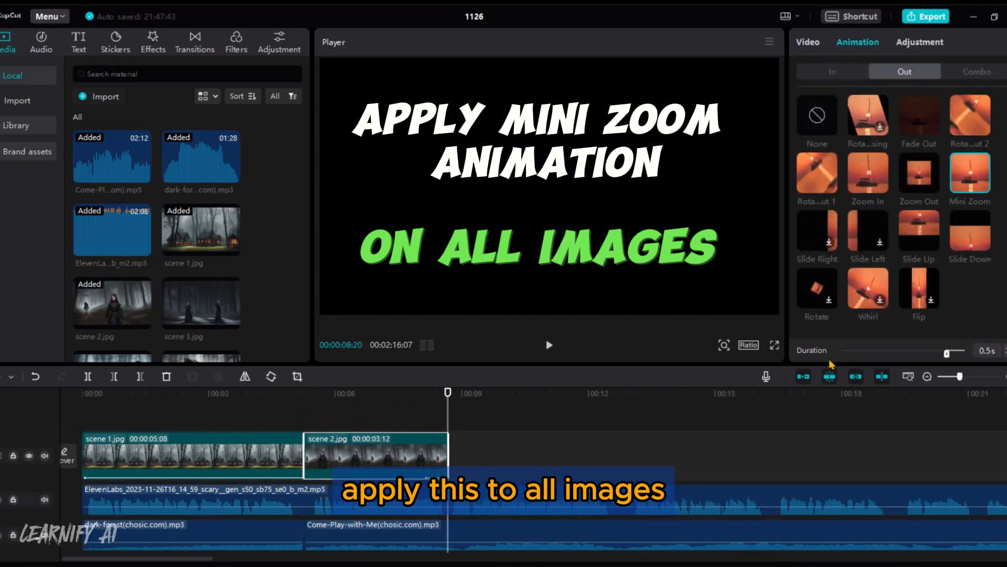
drag(201, 304, 472, 454)
click(562, 457)
click(857, 415)
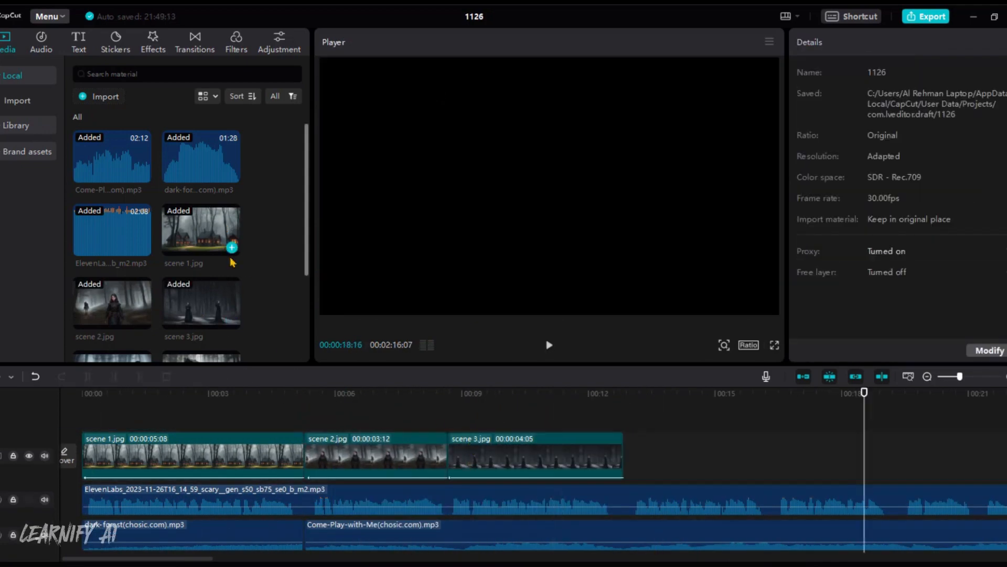
Add scene 4.jpg after scene 3.jpg and give it the Mini Zoom out animation.
scroll(157, 236, down, 2)
drag(111, 257, 838, 447)
click(858, 42)
Add scene 5.jpg and scene 6.jpg after scene 4.jpg and apply the Mini Zoom out animation.
click(237, 274)
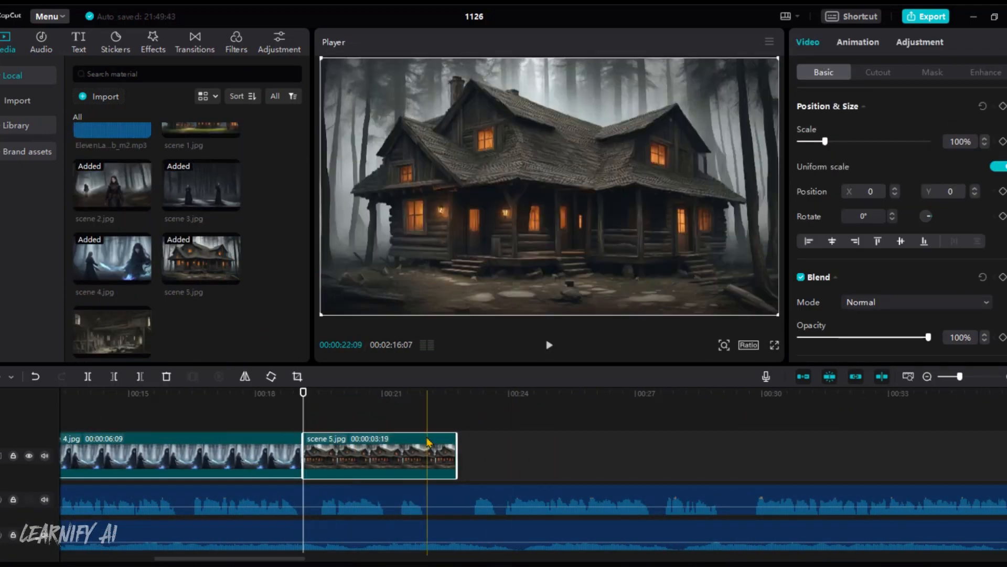
click(858, 42)
click(970, 173)
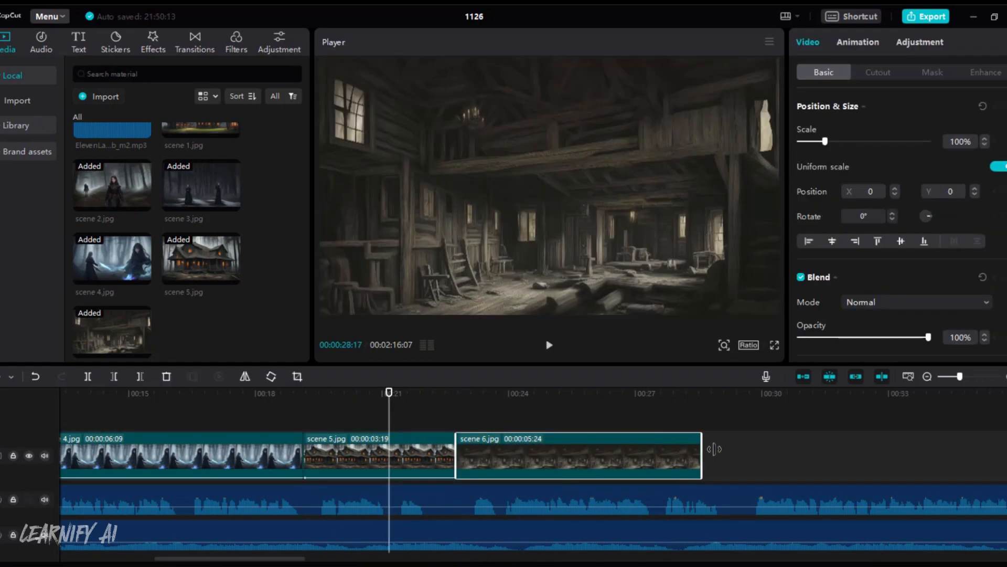
click(858, 42)
click(525, 533)
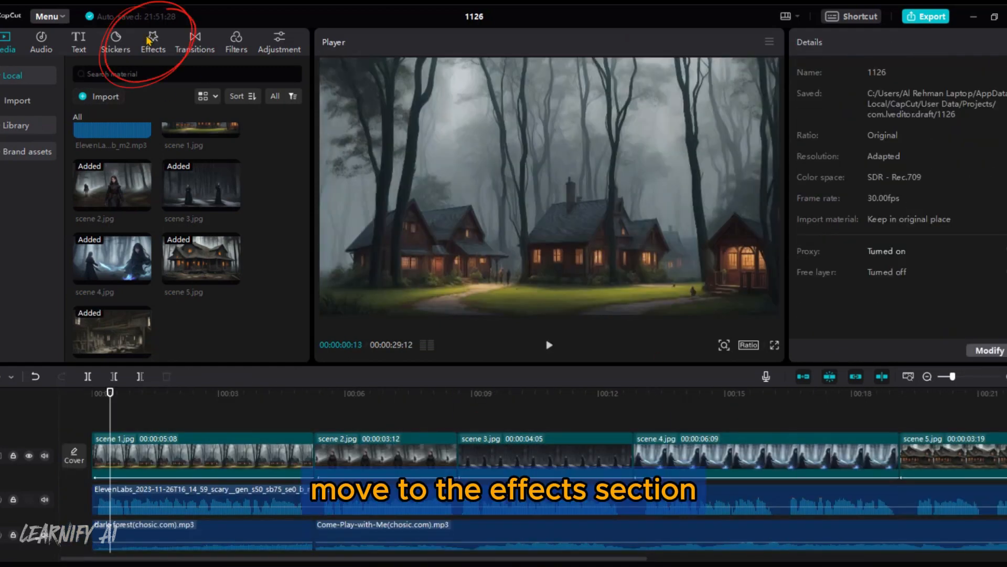
Search the video effects for "mist", apply the Mist effect to the scene 1.jpg clip and reduce its Atmosphere.
click(151, 42)
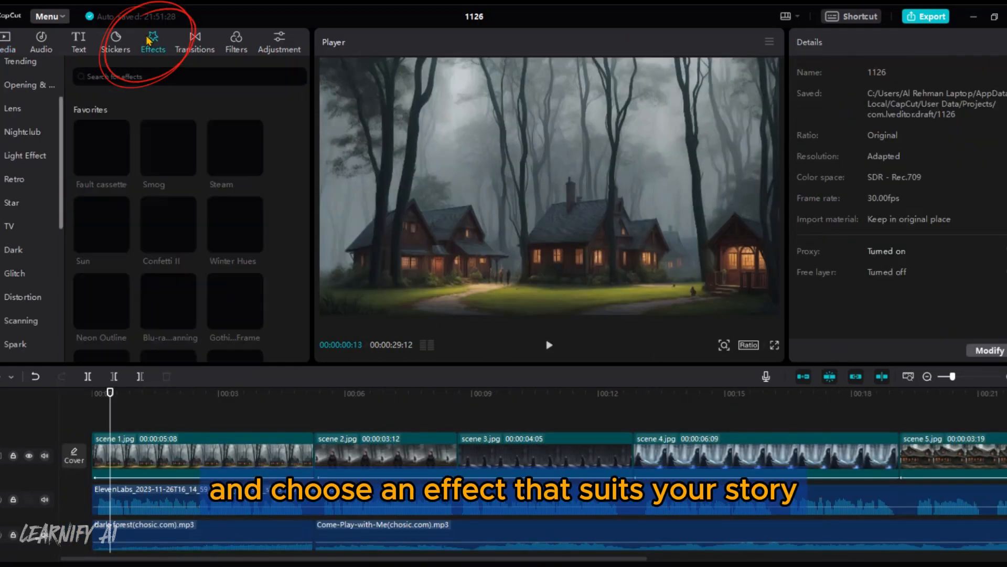
click(216, 73)
text(mist)
key(Return)
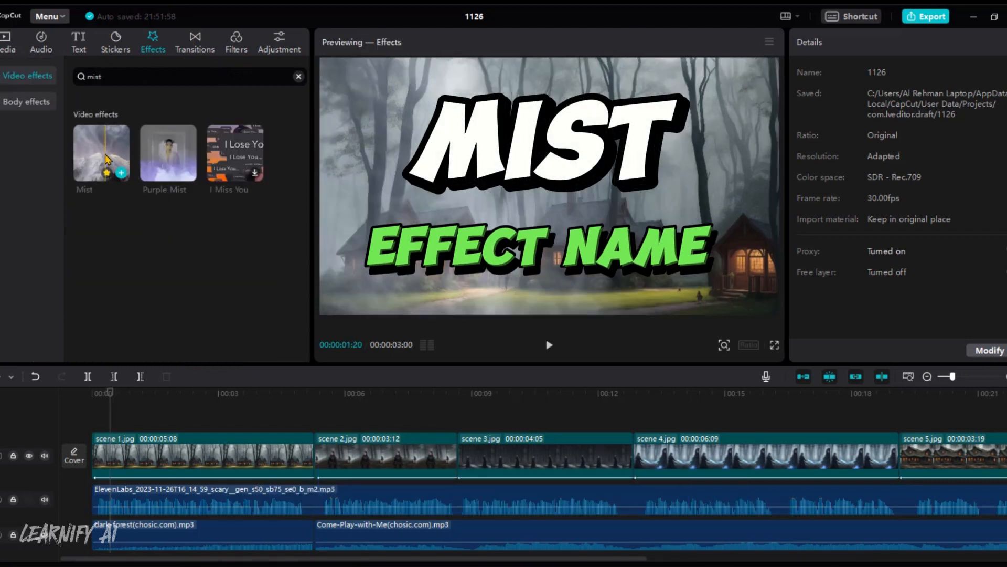
drag(126, 156, 128, 445)
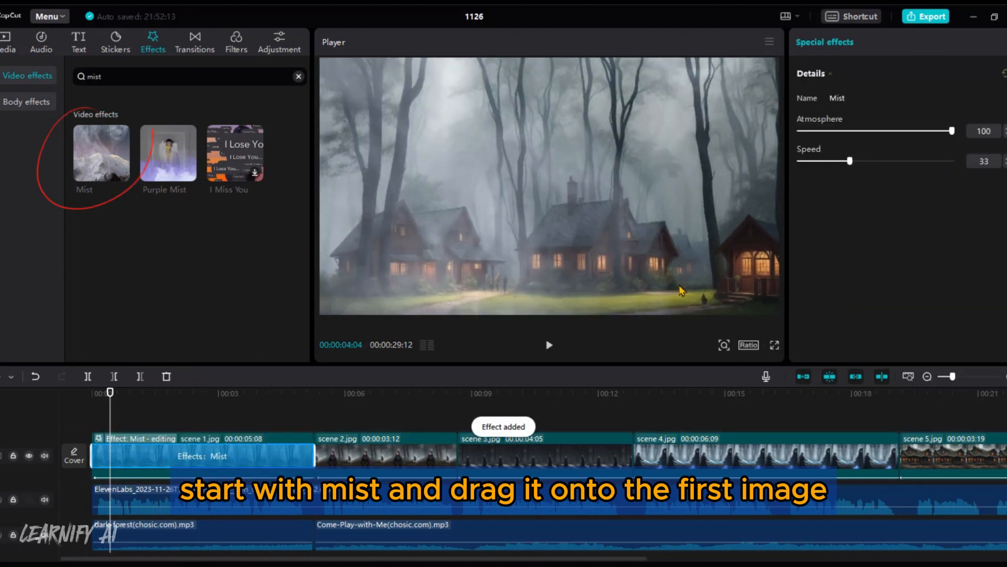
drag(952, 131, 875, 131)
click(102, 414)
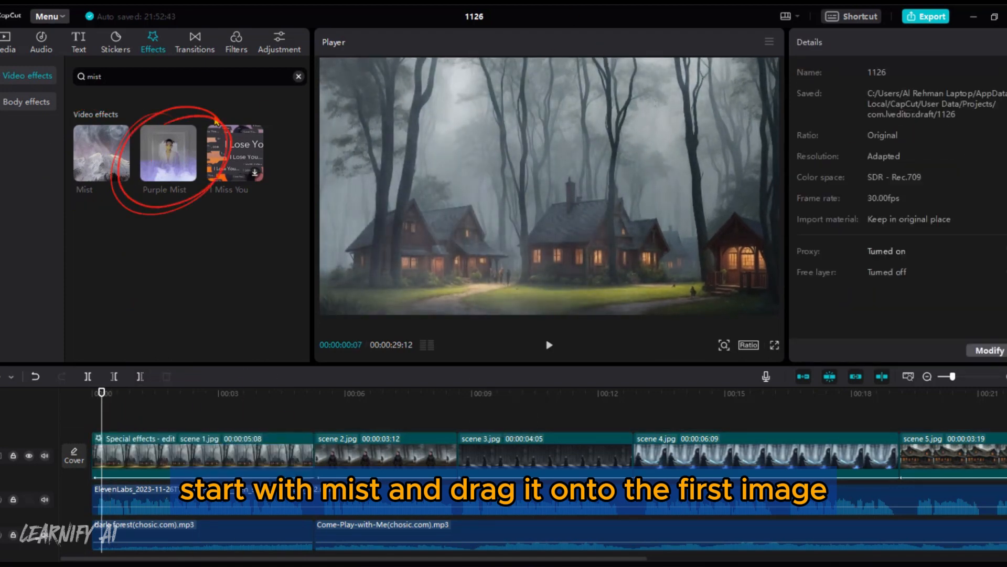
Apply Purple Mist to the scene 1.jpg clip at reduced strength and Blurry Focus to the second scene 2.jpg segment.
drag(168, 152, 134, 460)
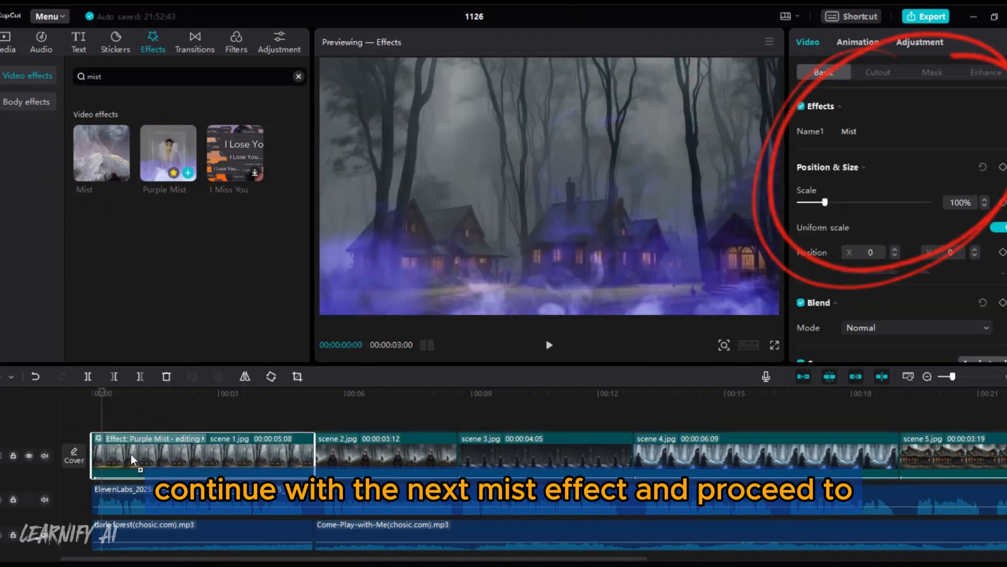
drag(952, 131, 855, 130)
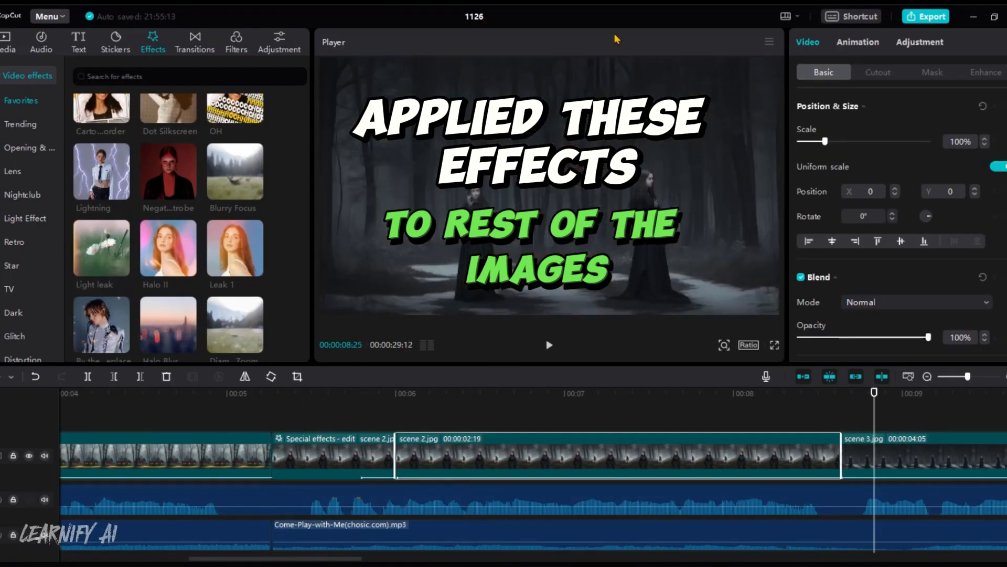
drag(235, 201, 562, 412)
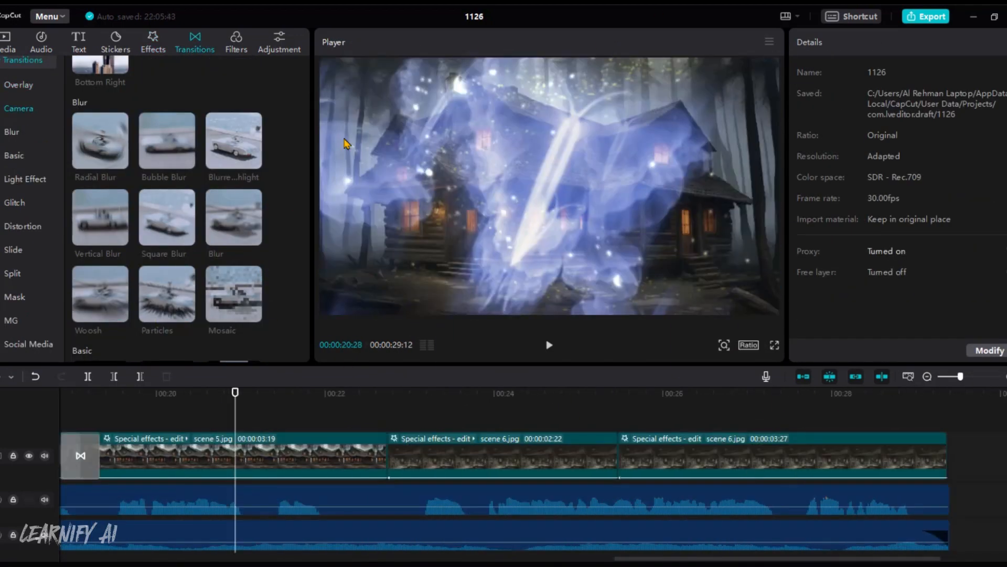
Add transitions between the scene 5.jpg and scene 6.jpg clips and between the two scene 6.jpg segments, and start the export.
drag(384, 456, 591, 479)
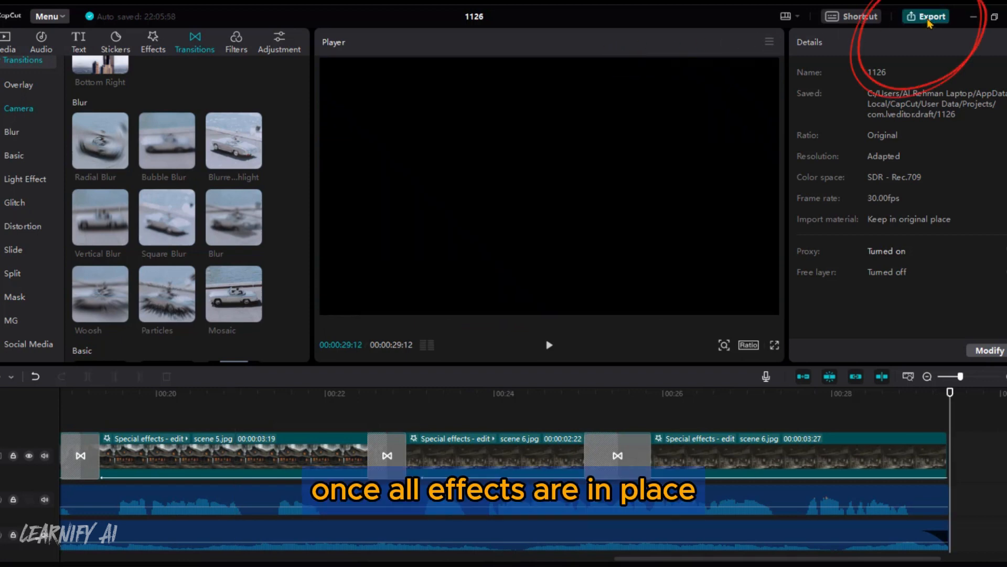
click(928, 19)
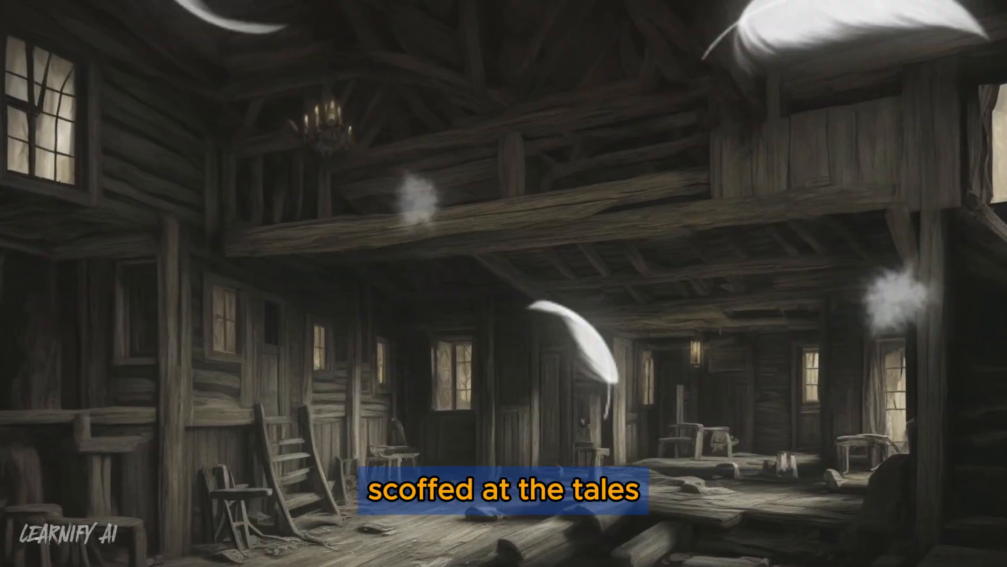
Switch to YouTube, search for "learnify ai" and open the playlists of the Learnify Ai channel.
click(458, 32)
text(learnify ai)
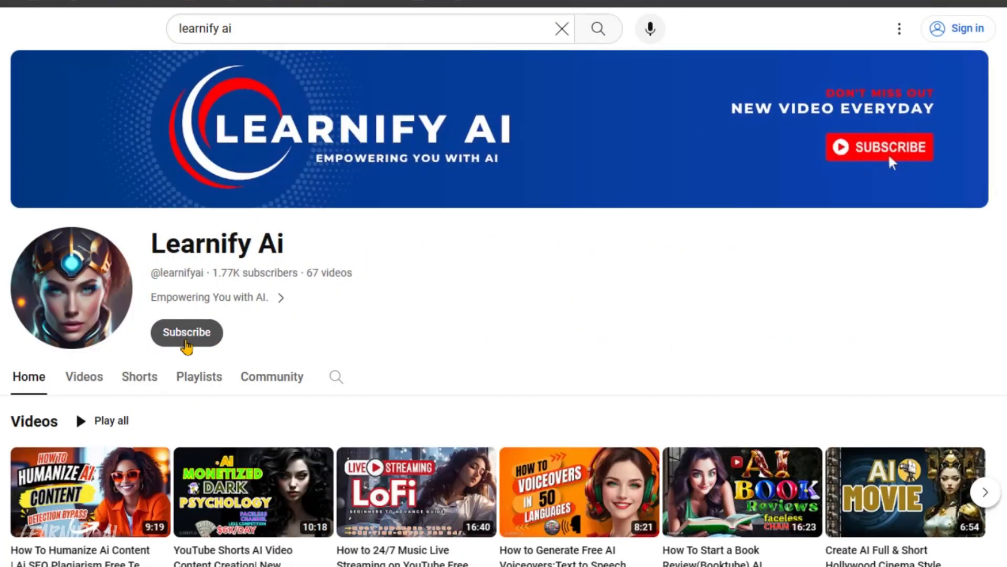
click(192, 386)
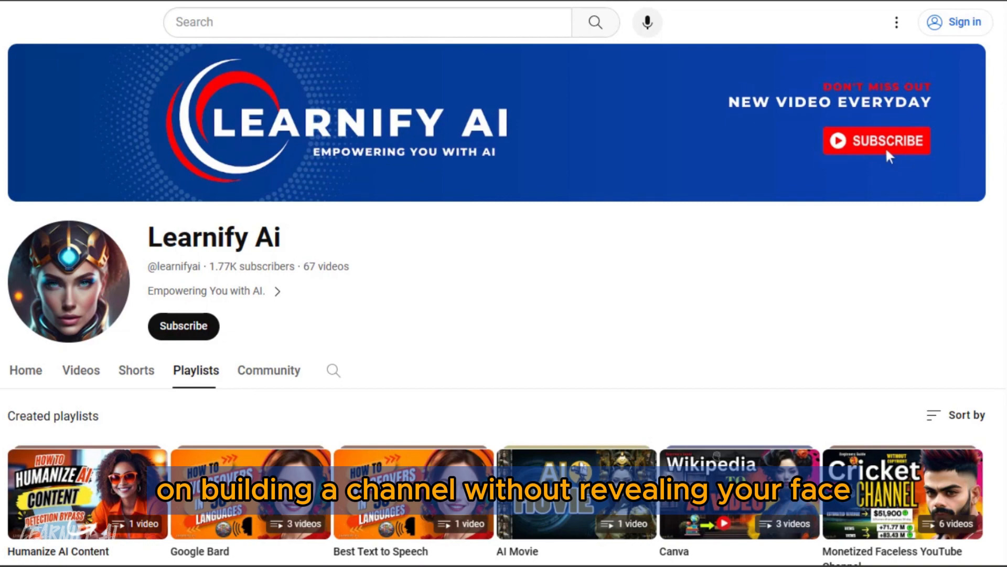
Look through the created playlists of the Learnify Ai channel down to the last row.
scroll(503, 314, down, 3)
scroll(504, 315, down, 1)
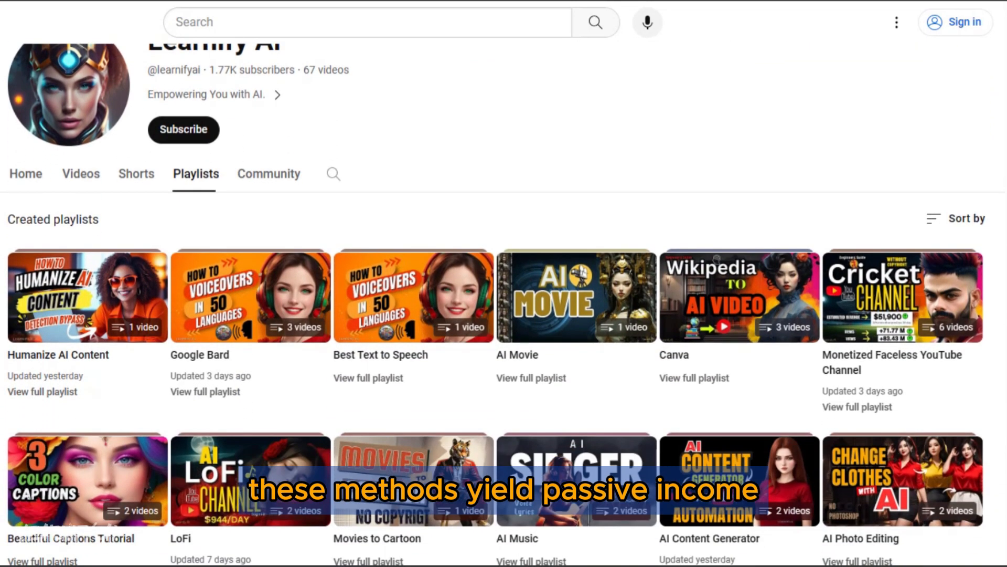
scroll(504, 314, down, 2)
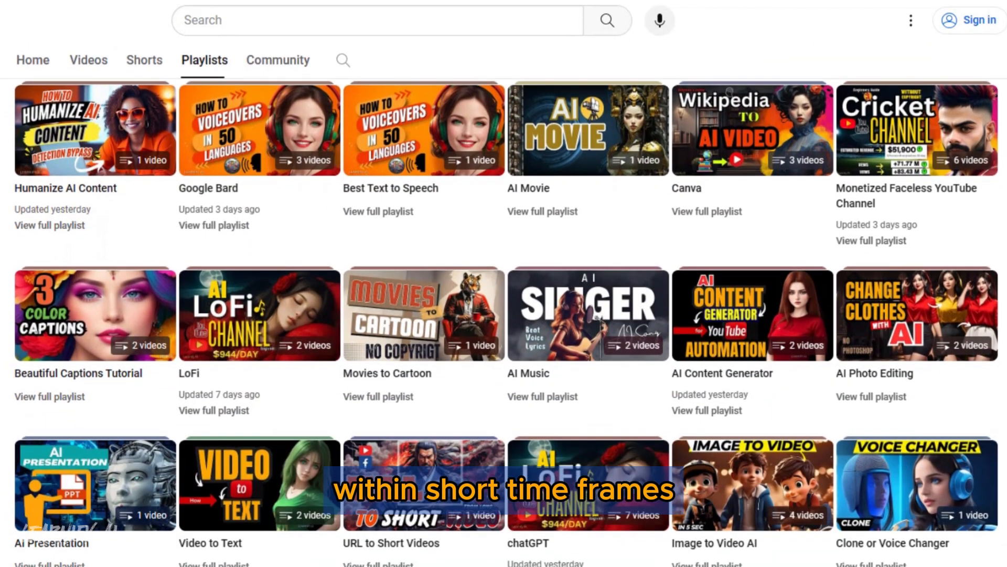
scroll(504, 315, down, 1)
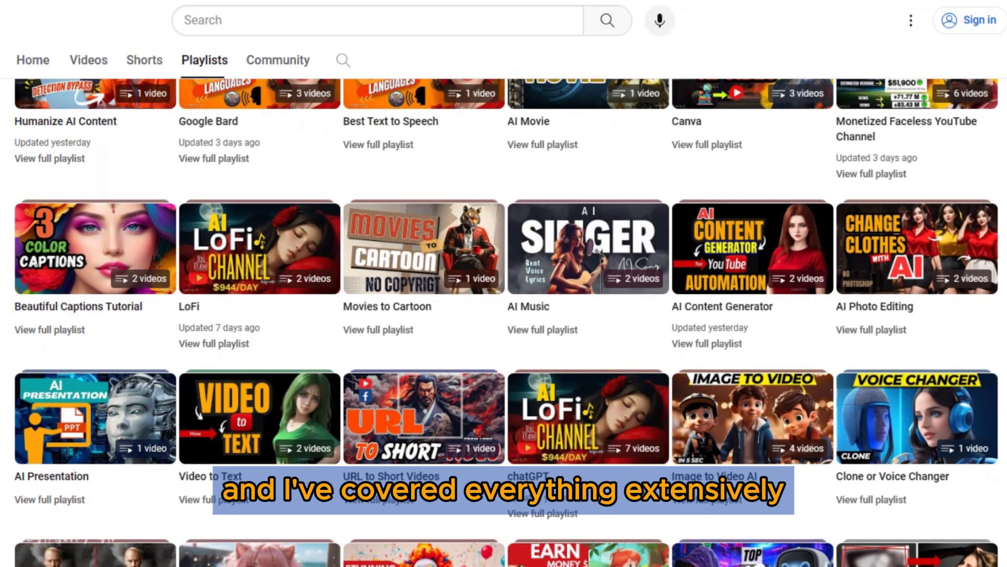
scroll(504, 315, down, 1)
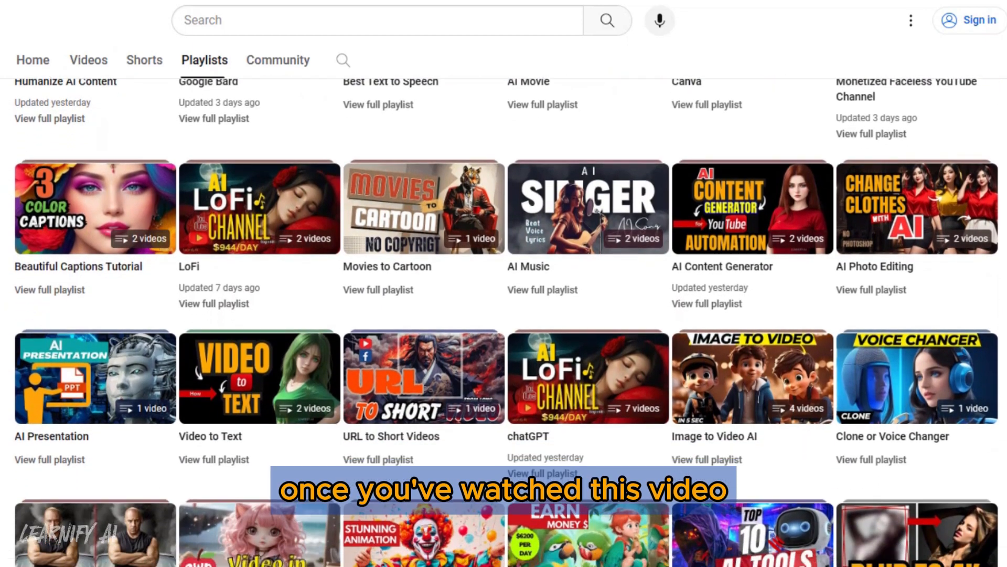
scroll(503, 315, down, 1)
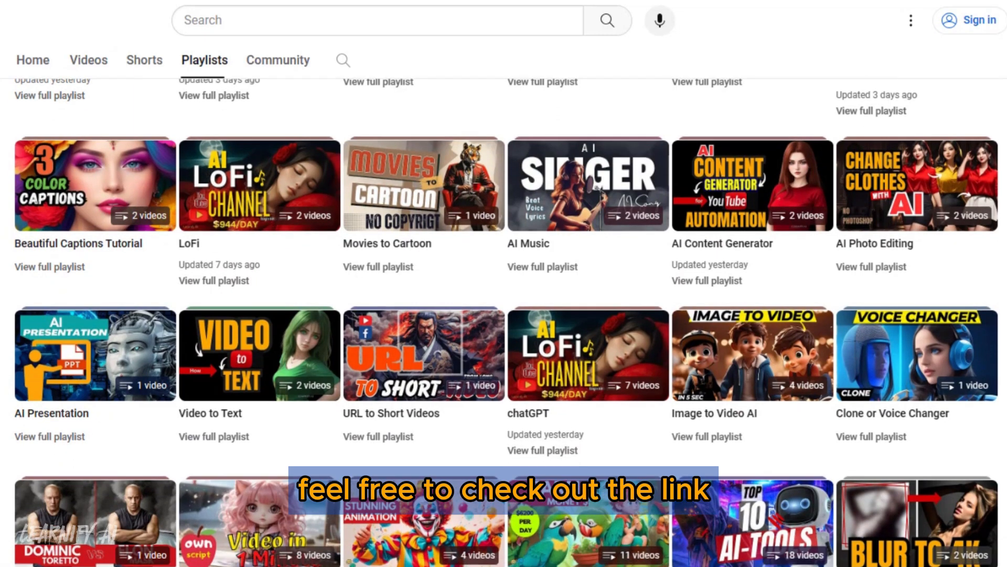
scroll(503, 315, down, 1)
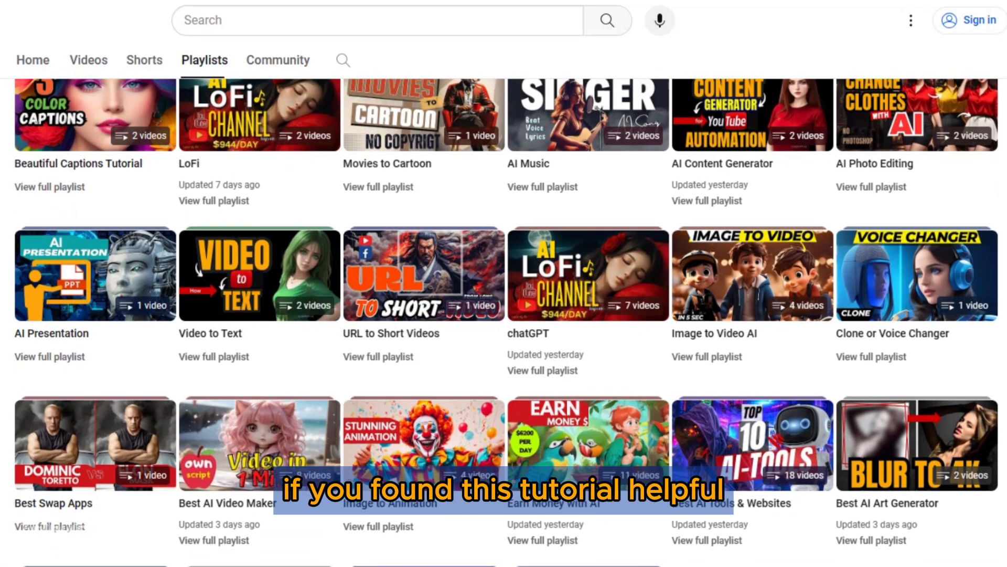
scroll(504, 315, down, 1)
scroll(503, 315, down, 1)
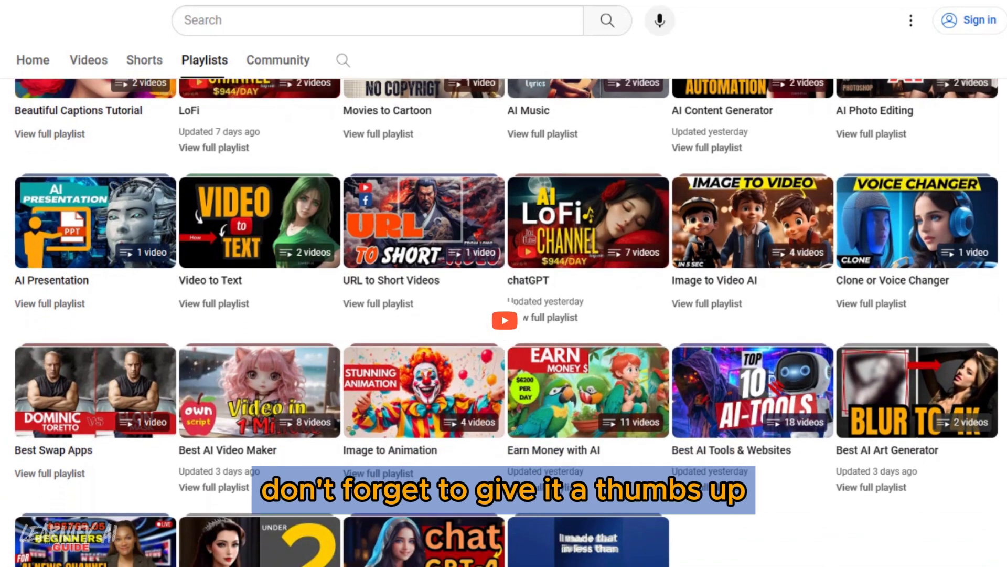
scroll(503, 314, down, 1)
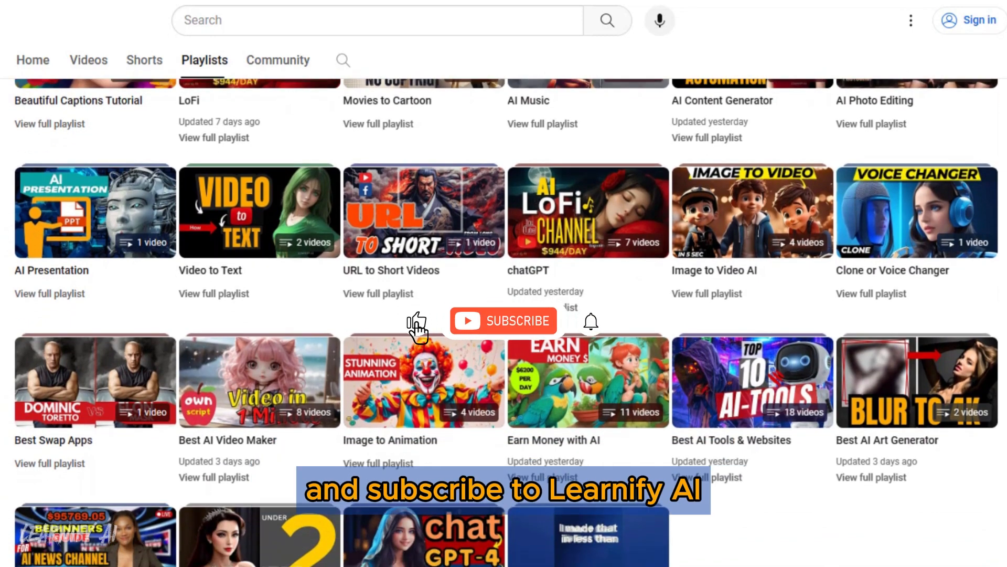
scroll(504, 314, down, 1)
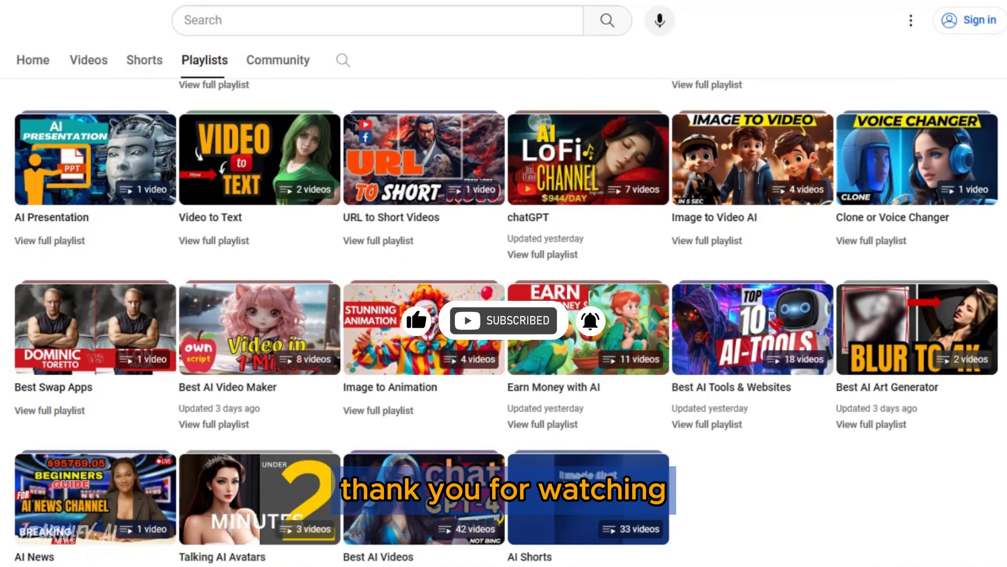
scroll(611, 346, down, 1)
scroll(503, 323, down, 1)
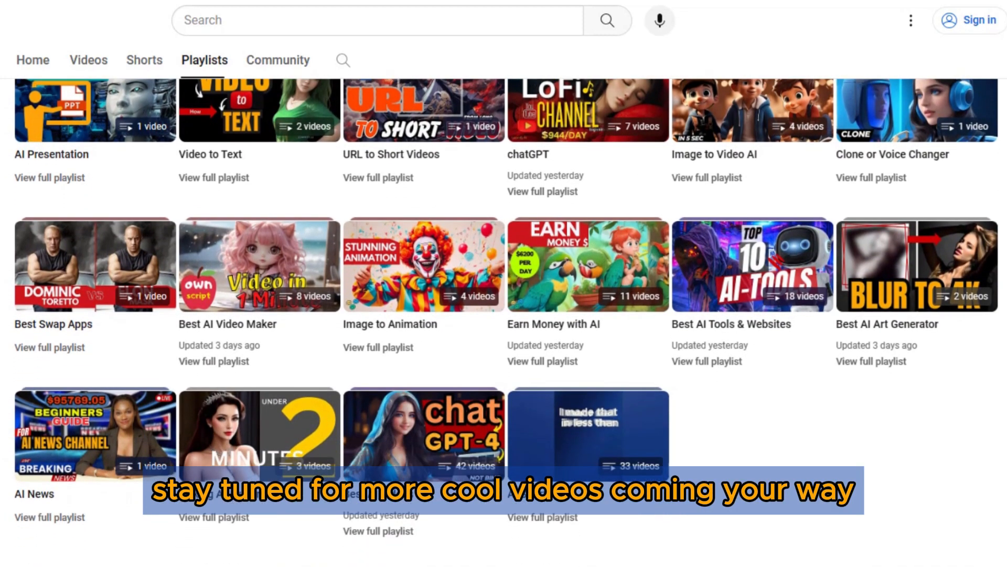